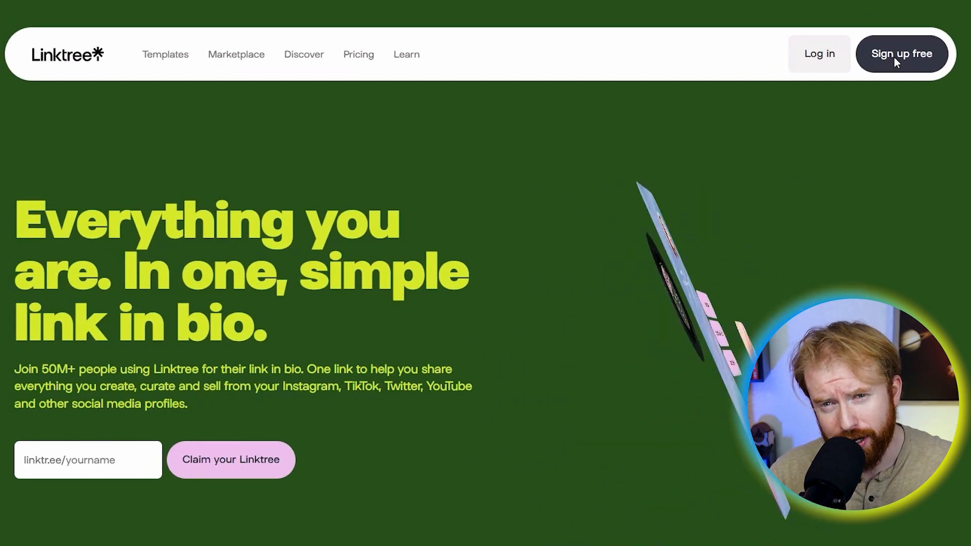
# Start a free Linktree sign-up, look through the available templates and skip the template selection.
pyautogui.click(894, 56)
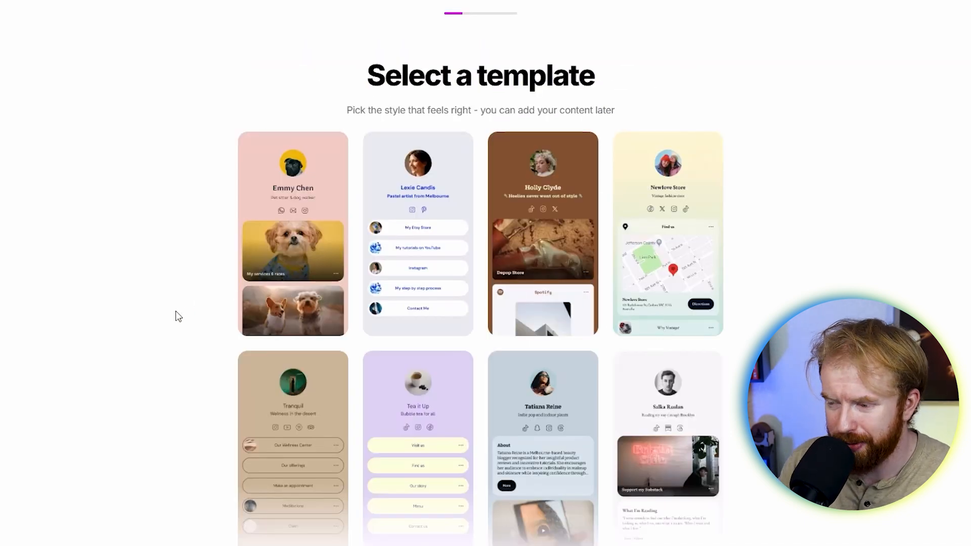
pyautogui.scroll(-3, 170, 353)
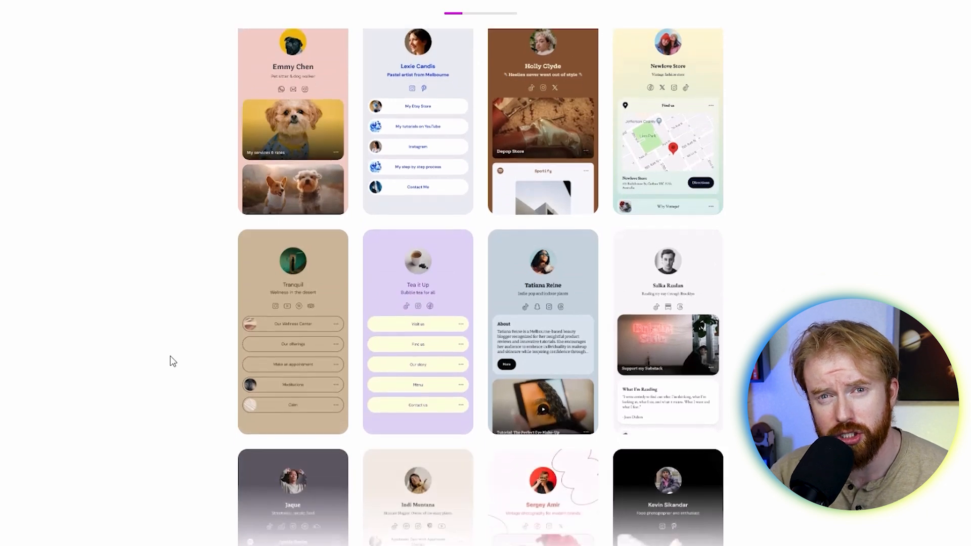
pyautogui.scroll(-5, 172, 361)
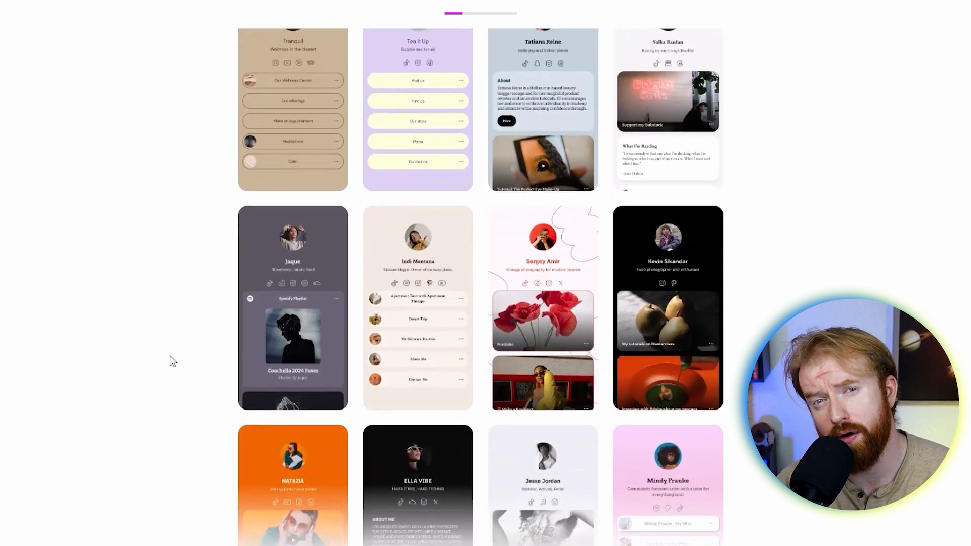
pyautogui.scroll(-6, 172, 361)
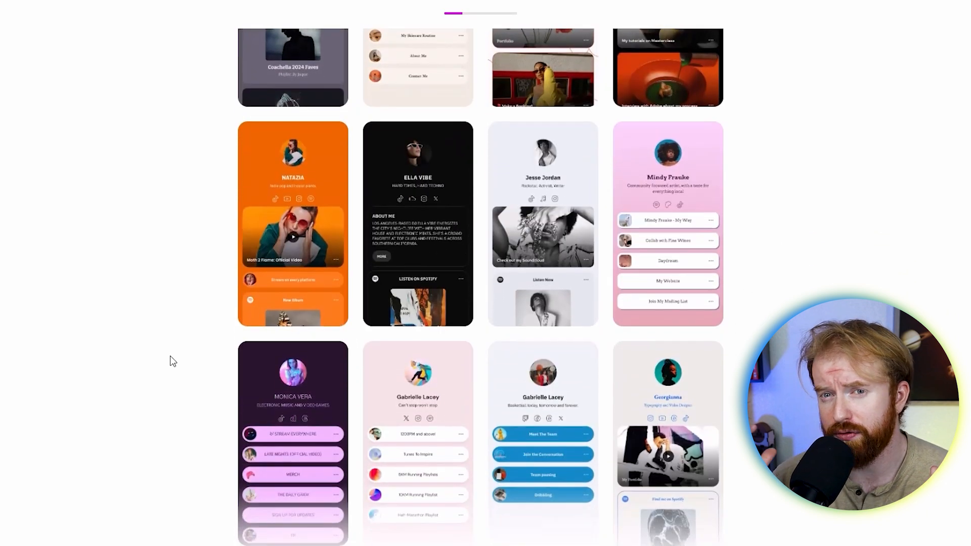
pyautogui.scroll(-5, 172, 361)
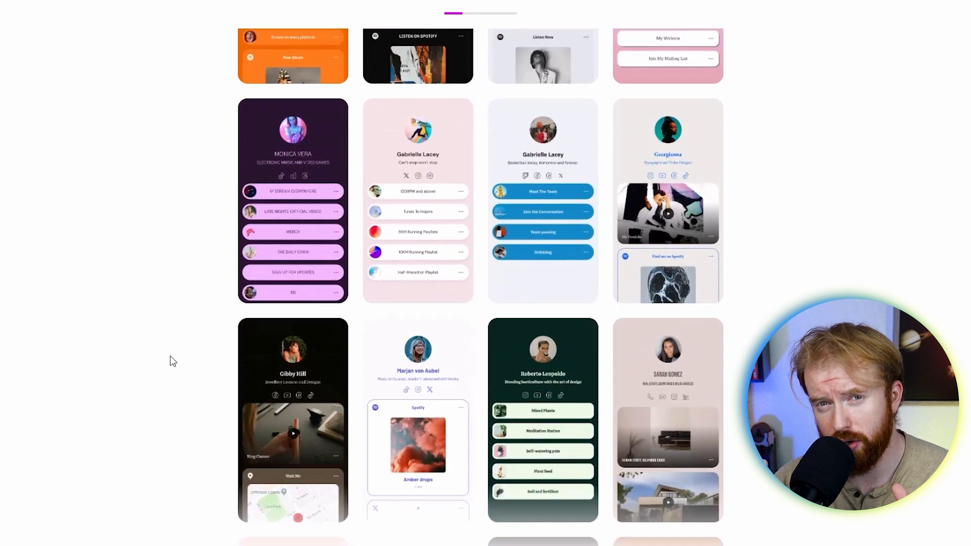
pyautogui.scroll(-3, 171, 357)
pyautogui.scroll(4, 163, 350)
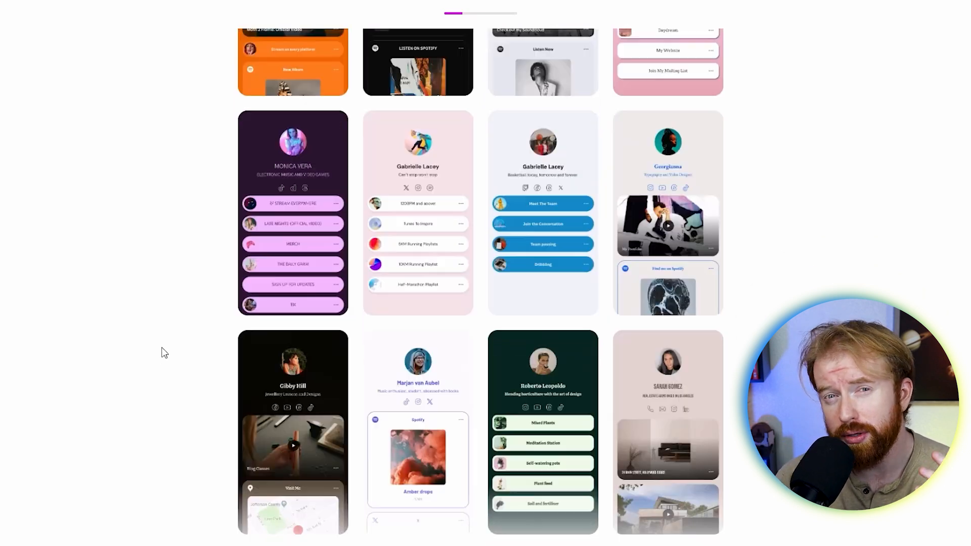
pyautogui.scroll(10, 163, 353)
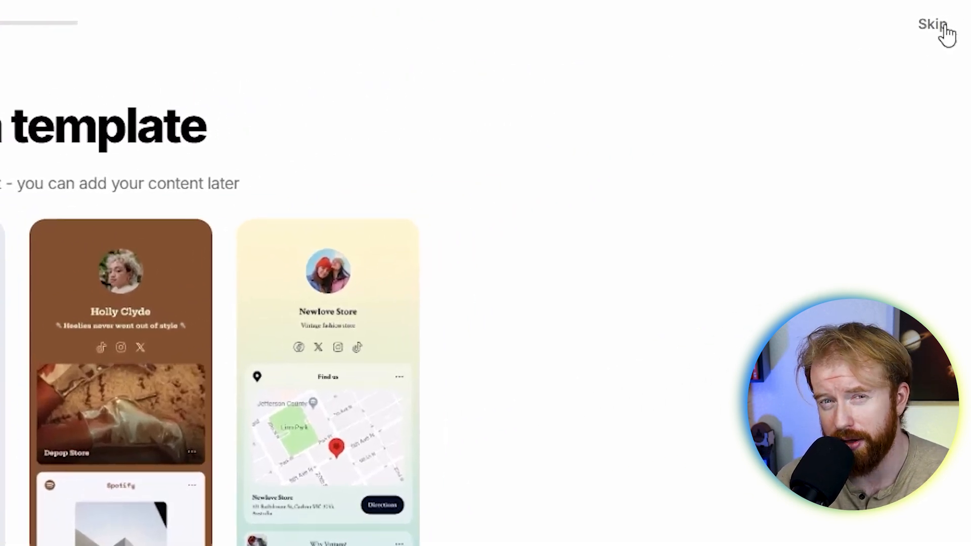
pyautogui.click(934, 24)
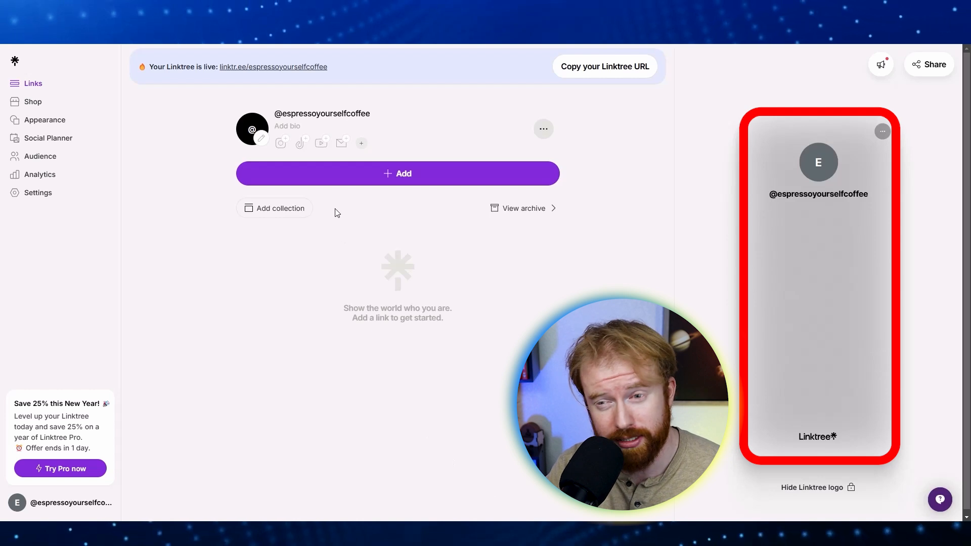
# Set the profile title to "Espresso Yourself Coffee" and the bio to "Bold Flavors, Endless Possibilities", and save them.
pyautogui.click(320, 122)
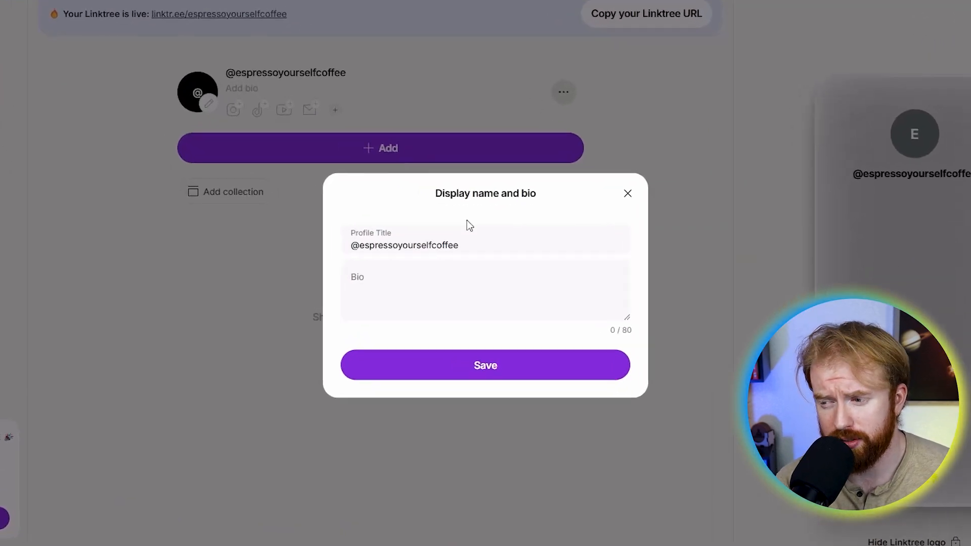
pyautogui.moveTo(476, 248); pyautogui.dragTo(329, 252)
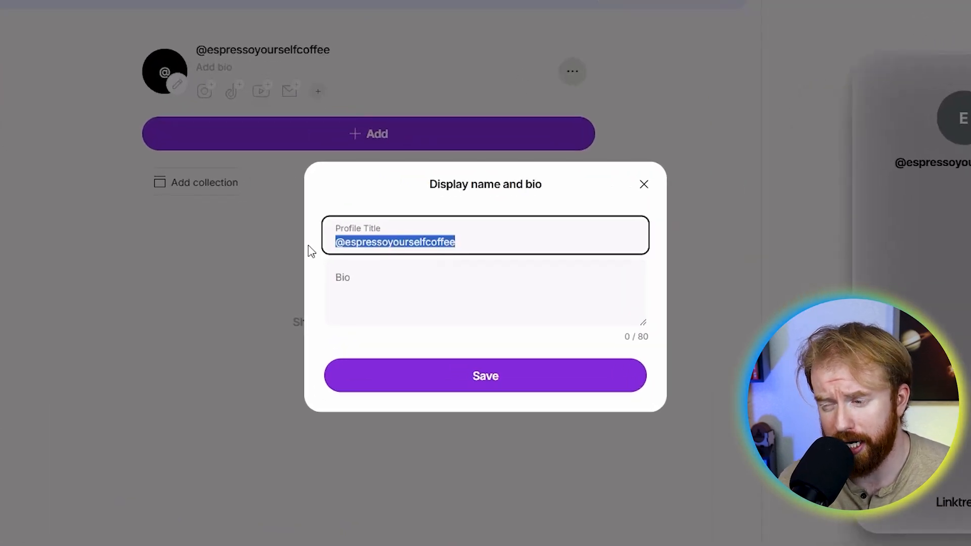
pyautogui.write('E')
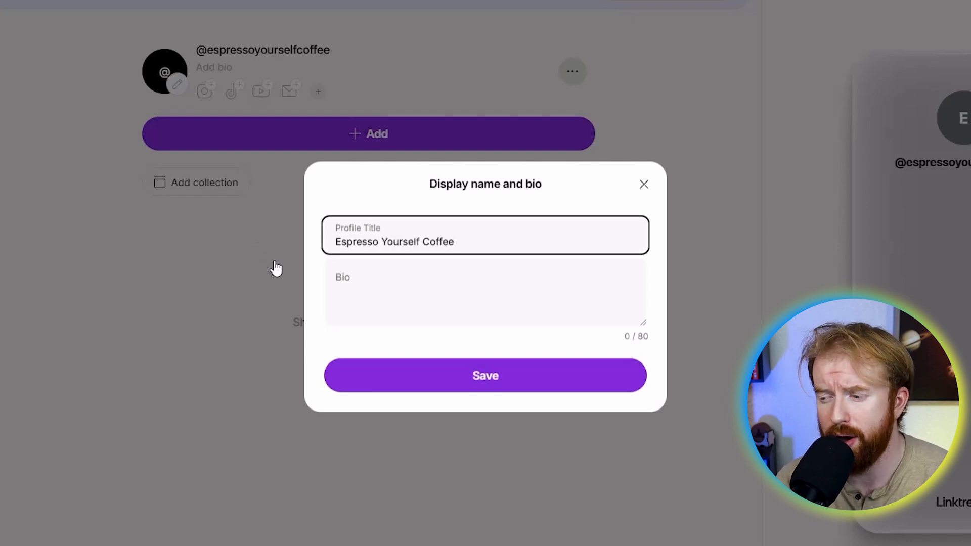
pyautogui.click(365, 281)
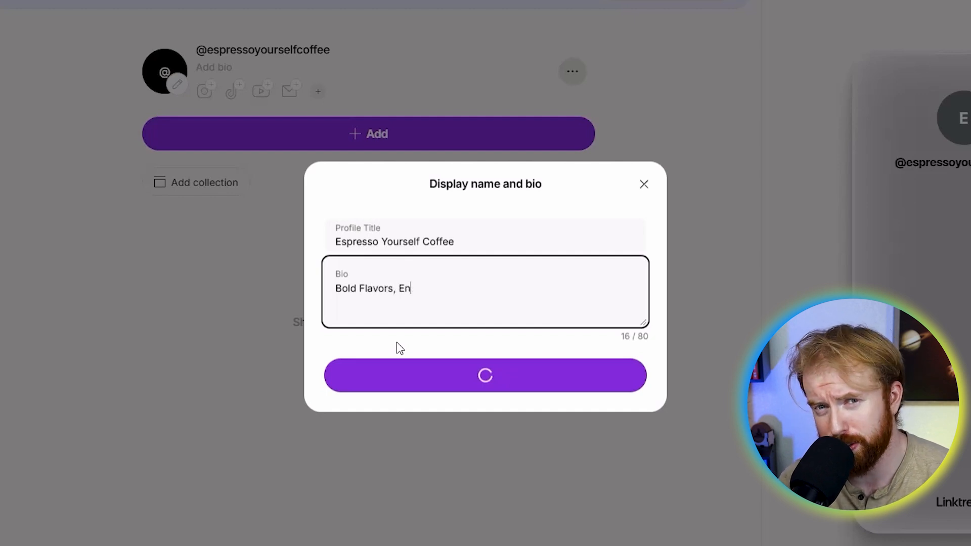
pyautogui.write('Bold Flavors, Endless Possibilities')
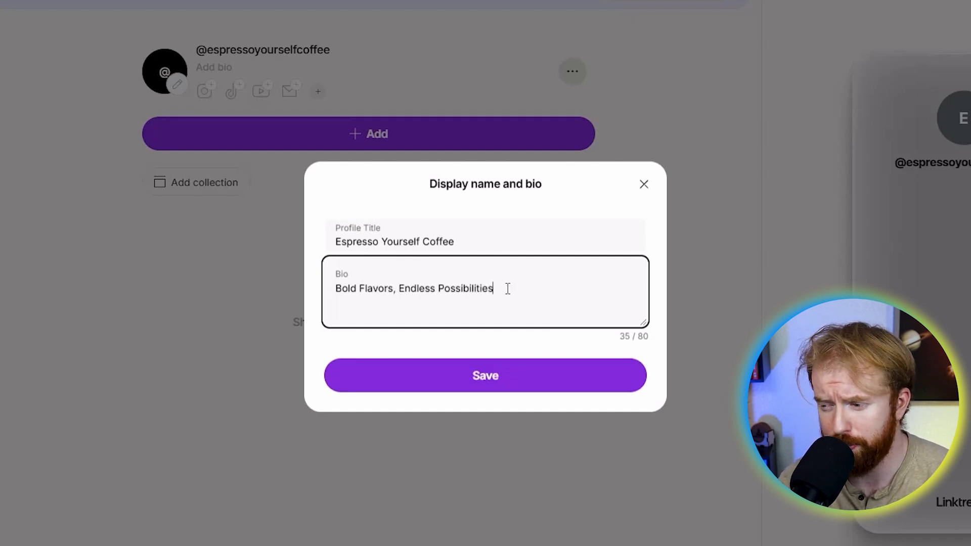
pyautogui.click(511, 381)
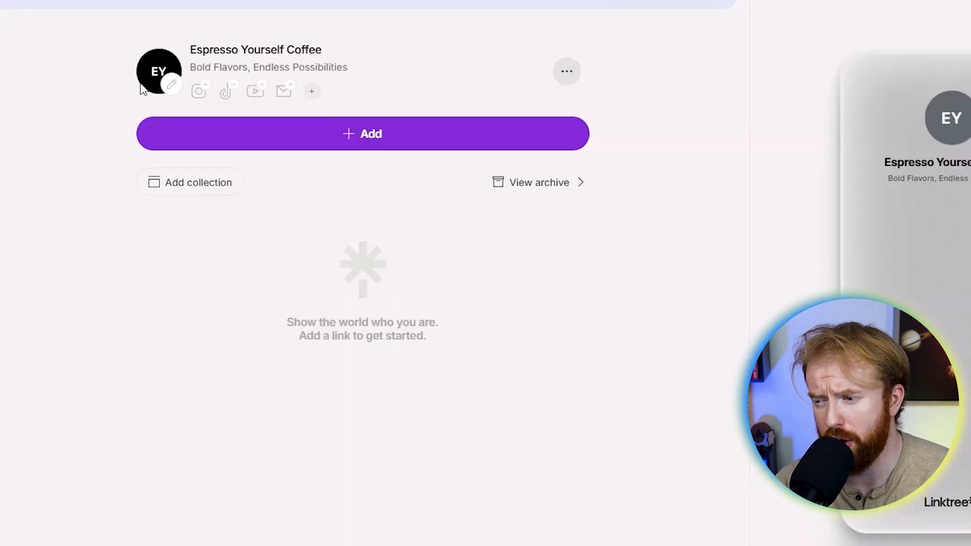
# Upload the round coffee cup logo as the profile avatar with a square crop.
pyautogui.click(173, 89)
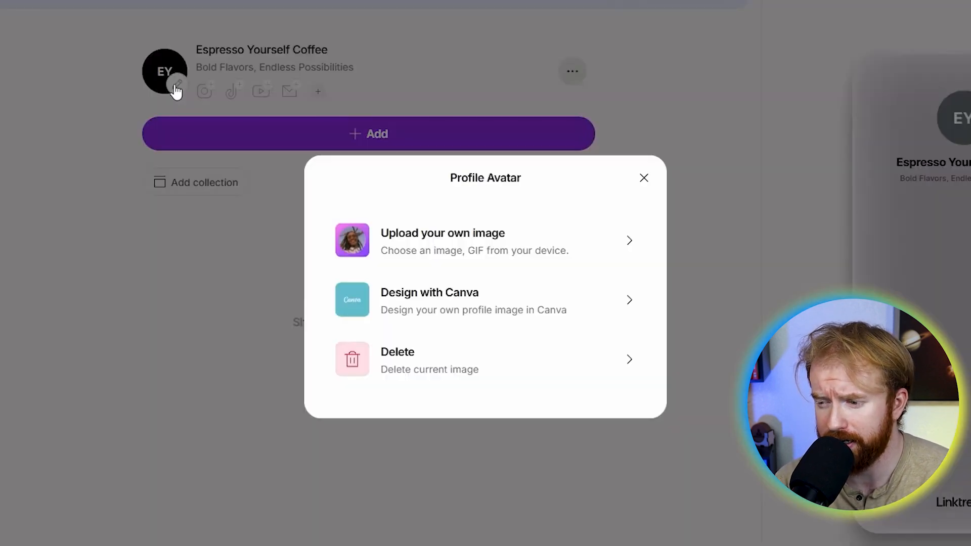
pyautogui.click(585, 249)
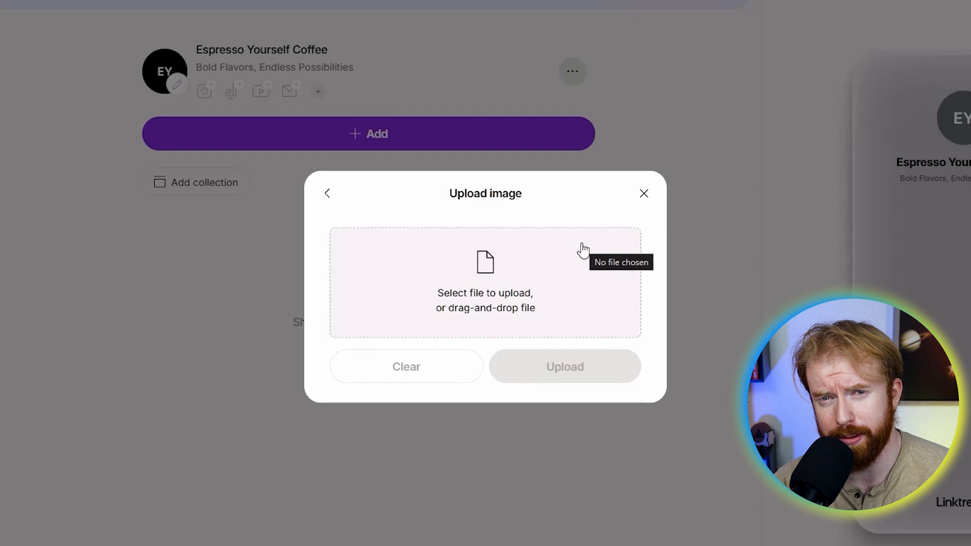
pyautogui.click(505, 279)
pyautogui.doubleClick(252, 93)
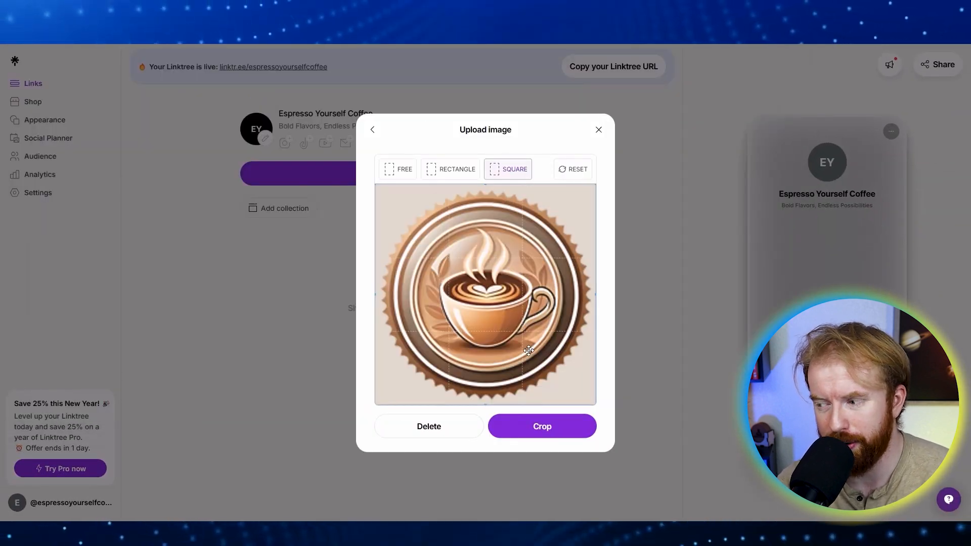
pyautogui.click(542, 427)
pyautogui.click(546, 429)
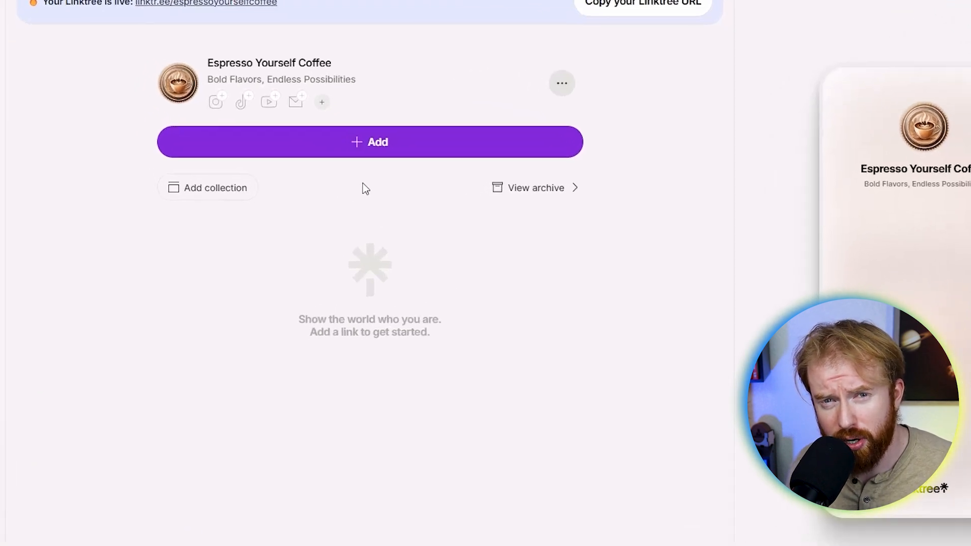
# Find the Instagram link app, add it to the page and enter the Instagram profile's URL.
pyautogui.click(356, 137)
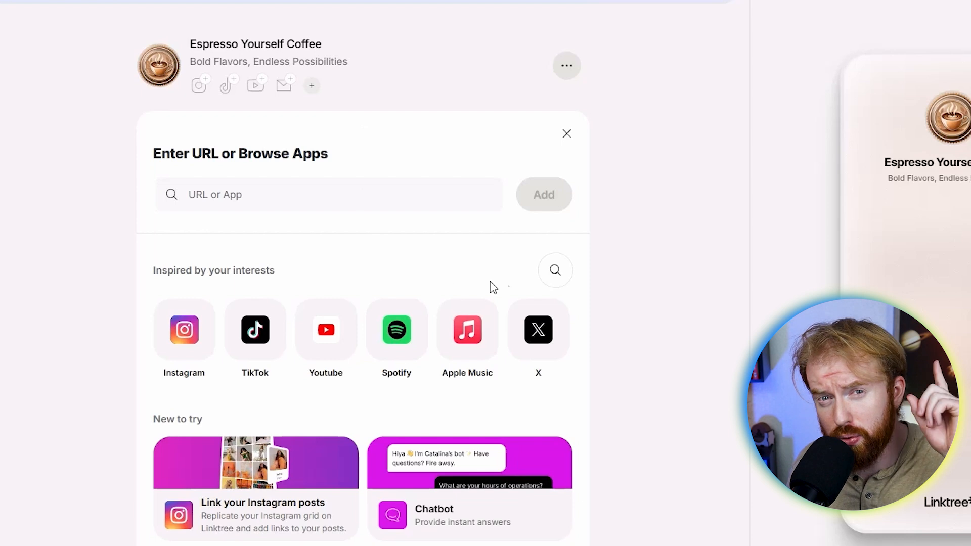
pyautogui.click(554, 273)
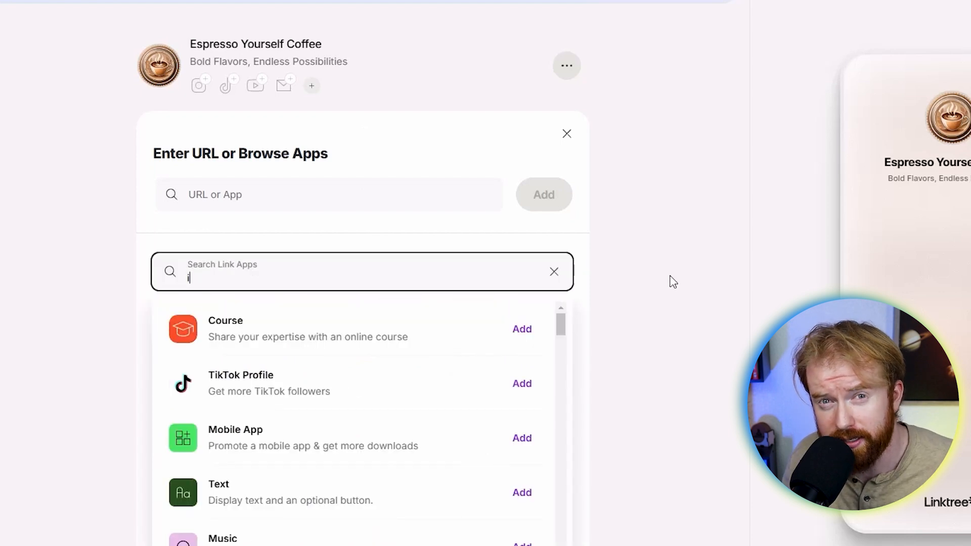
pyautogui.write('instagram')
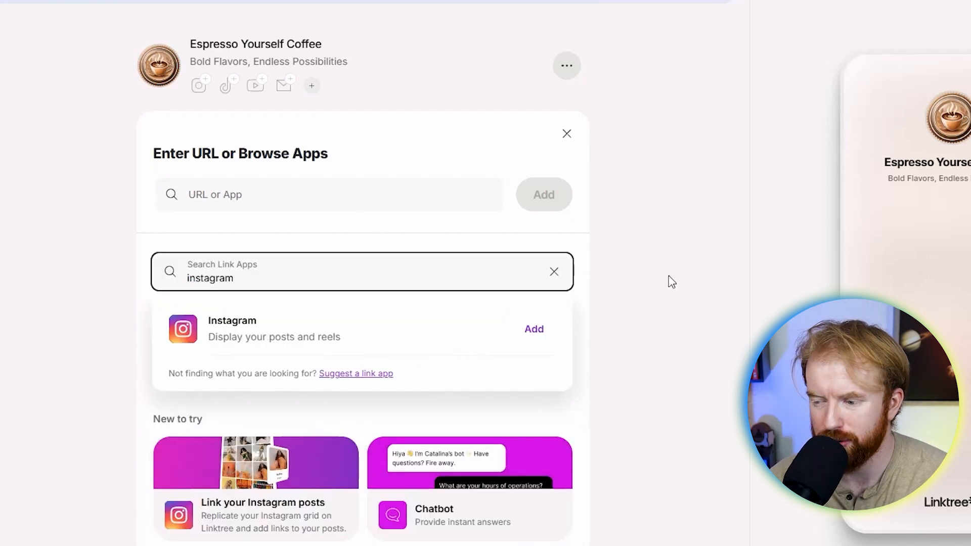
pyautogui.click(533, 335)
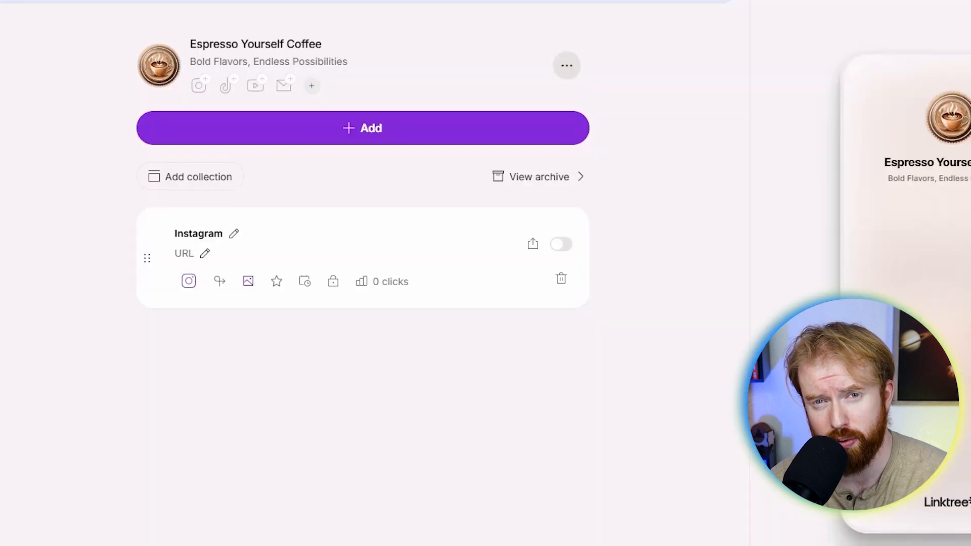
pyautogui.click(185, 253)
pyautogui.write('https://www.instagram.com/joezeplin1/')
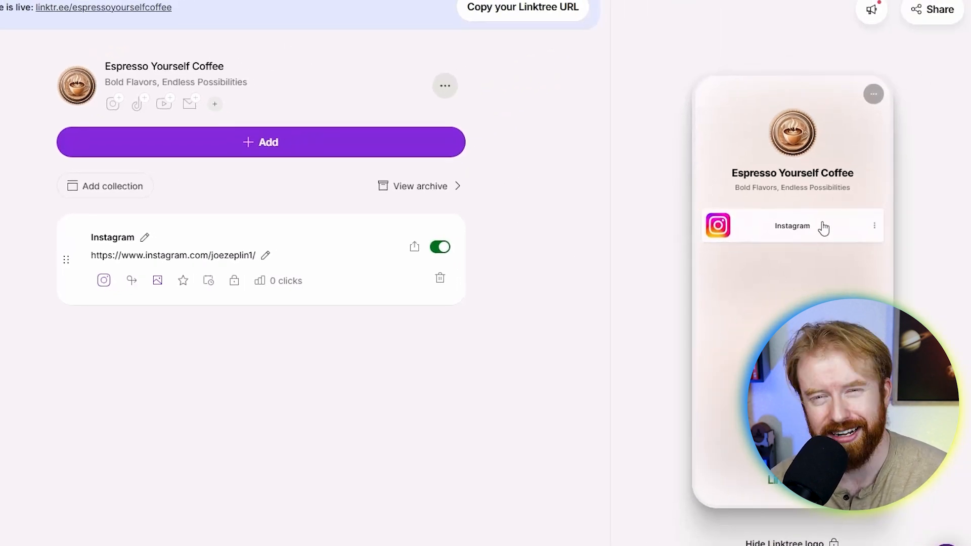
# Find the Facebook link app, add it to the page and enter the Facebook profile's URL.
pyautogui.click(437, 147)
pyautogui.click(430, 273)
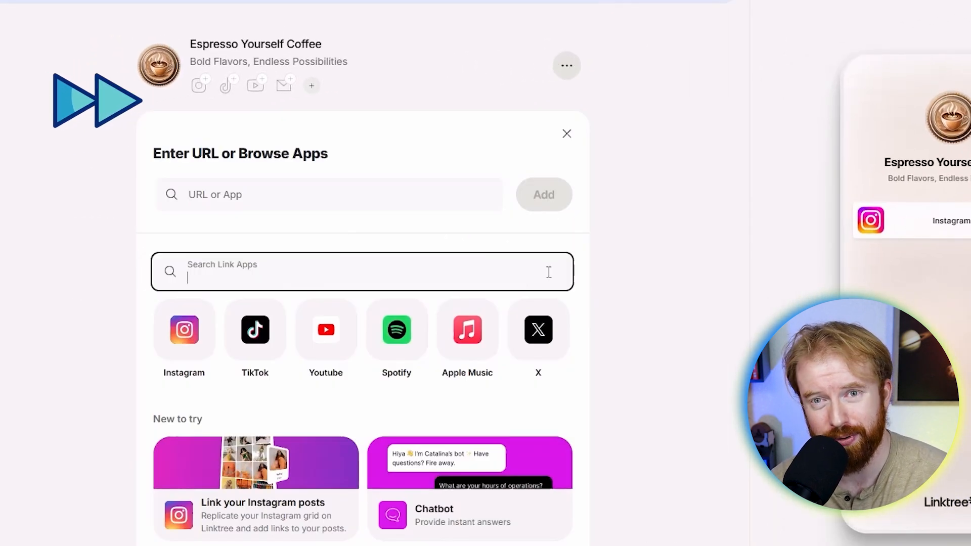
pyautogui.write('facebook')
pyautogui.click(531, 327)
pyautogui.click(210, 253)
pyautogui.write('https://www.facebook.com/joey.zeplin')
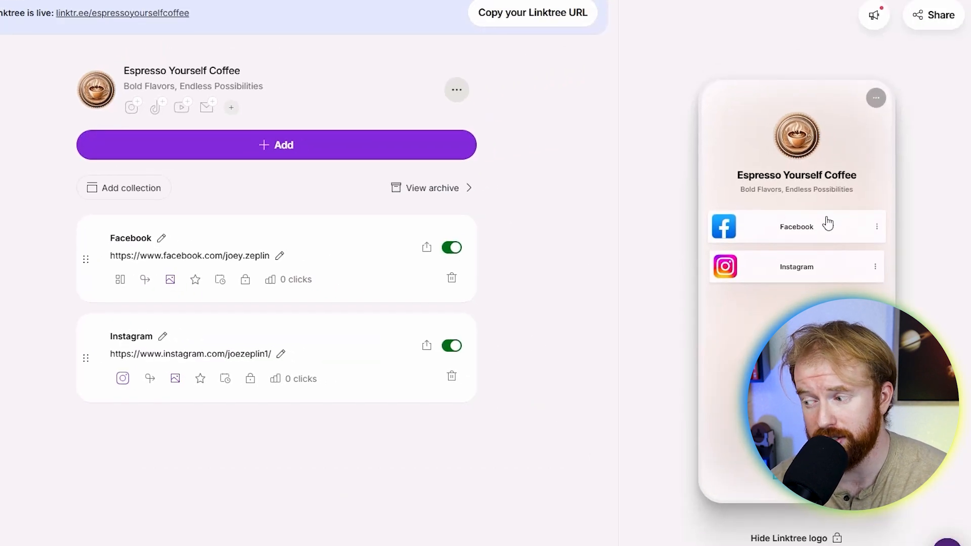
# Search the link apps for Google reviews.
pyautogui.click(364, 154)
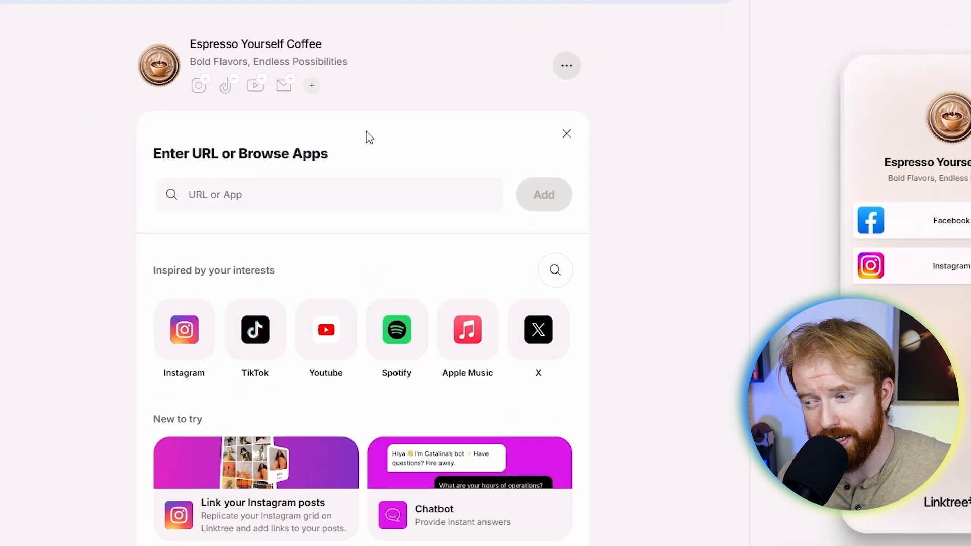
pyautogui.click(555, 280)
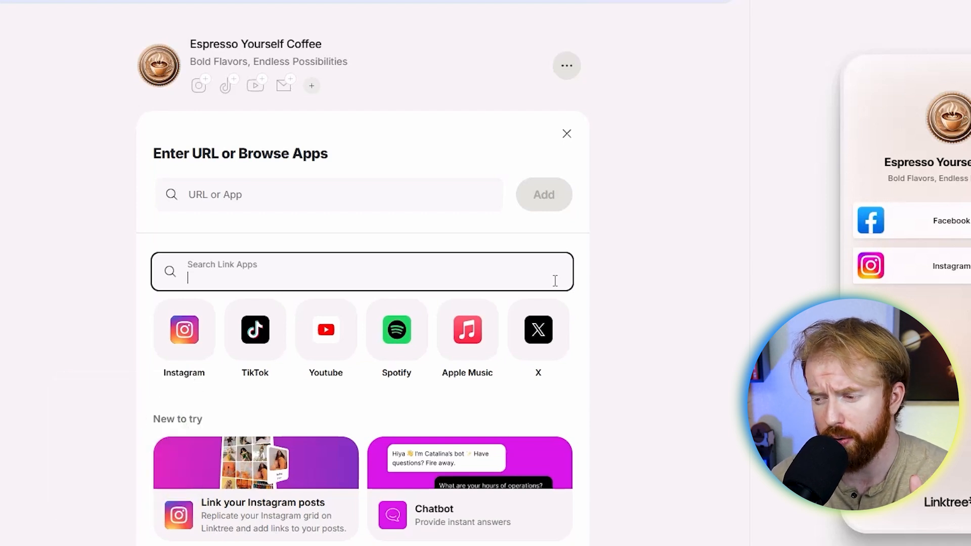
pyautogui.write('google  reviews')
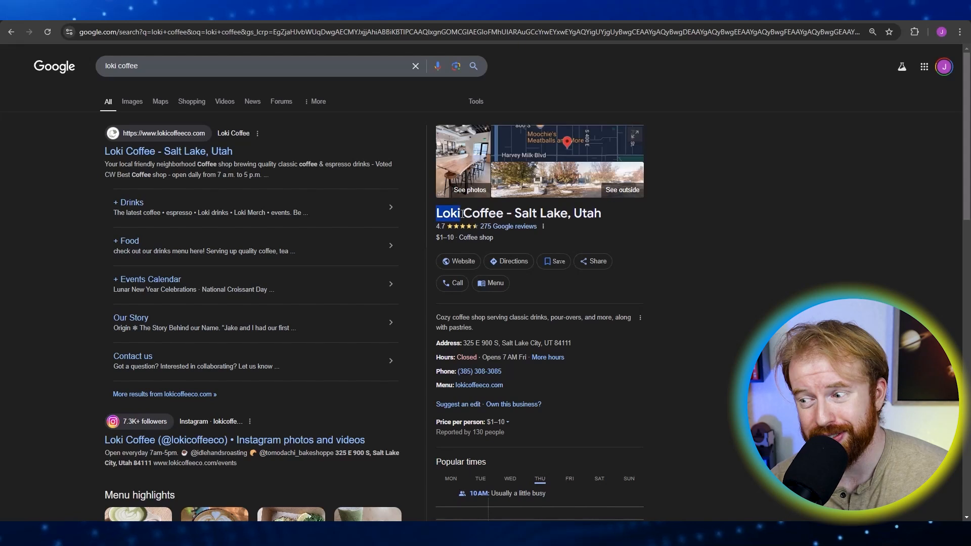
# Copy the URL of Loki Coffee's Google reviews from the Google search page and add it to Linktree as a link titled "Leave A Review :)".
pyautogui.moveTo(434, 215); pyautogui.dragTo(611, 211)
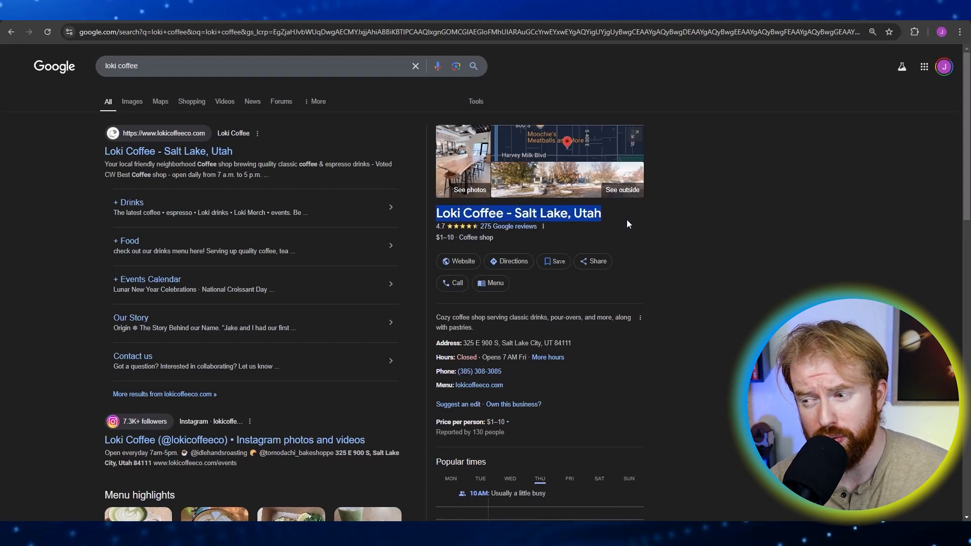
pyautogui.click(573, 235)
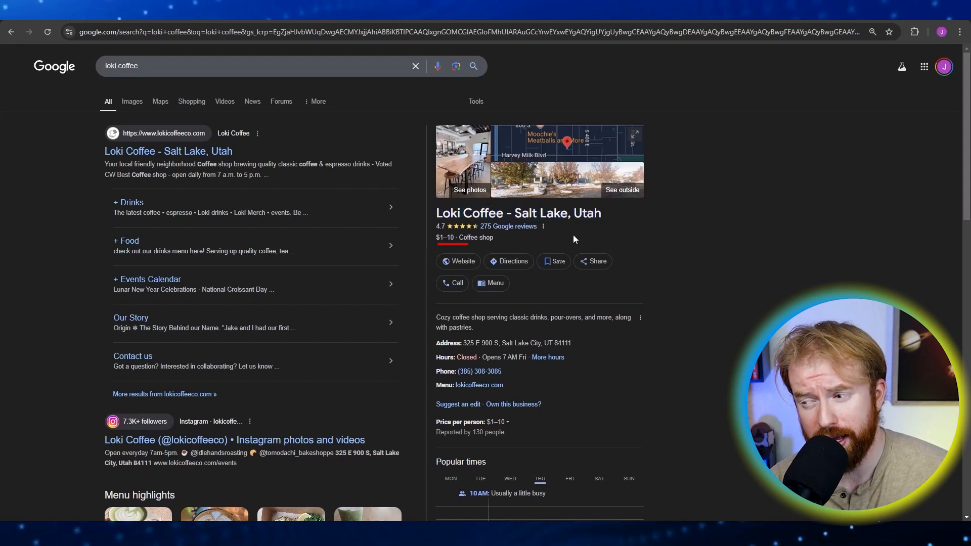
pyautogui.click(502, 227)
pyautogui.click(316, 33)
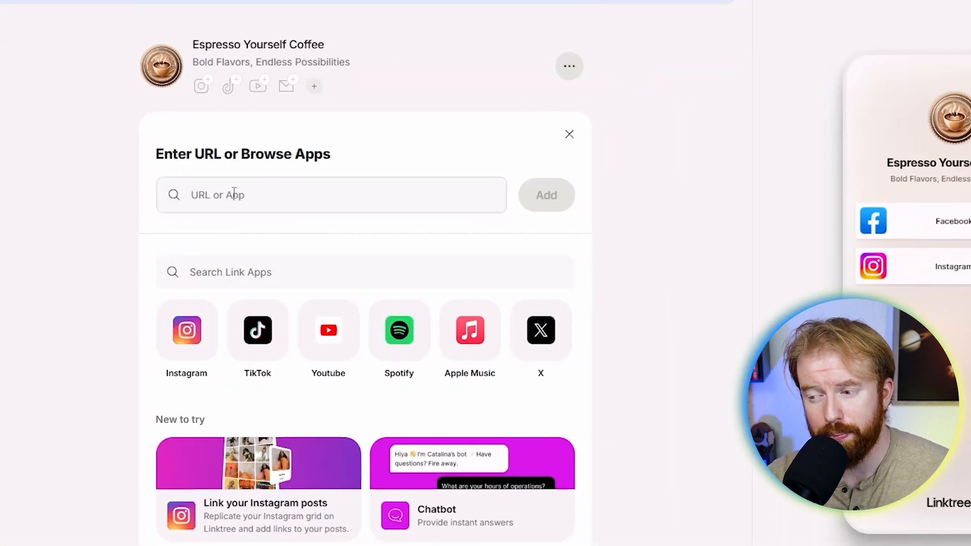
pyautogui.click(231, 194)
pyautogui.hotkey('ctrl', 'v')
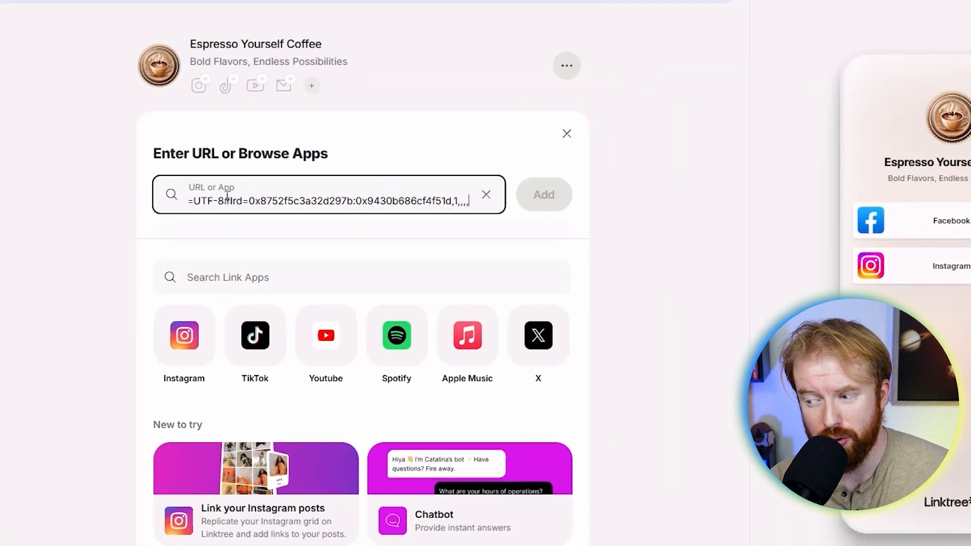
pyautogui.click(547, 196)
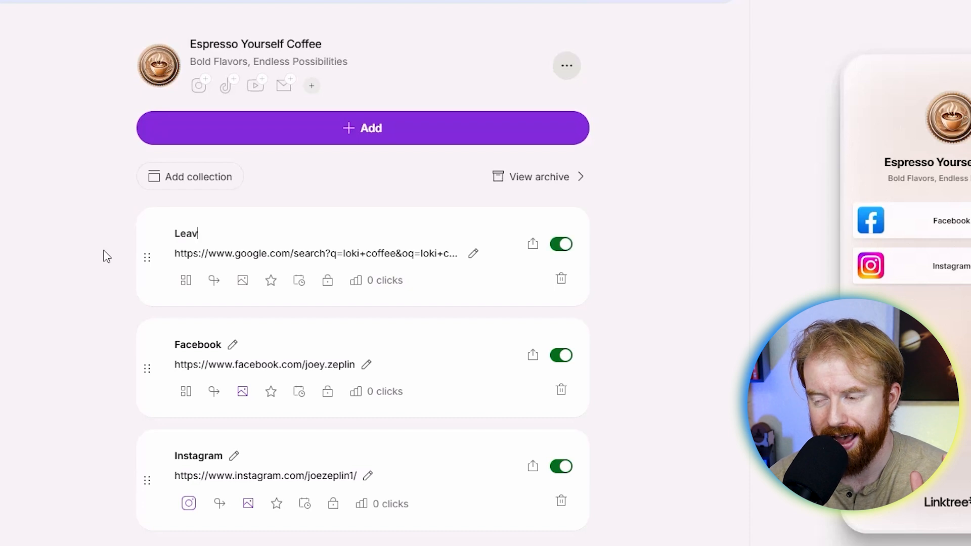
pyautogui.write('eview :)')
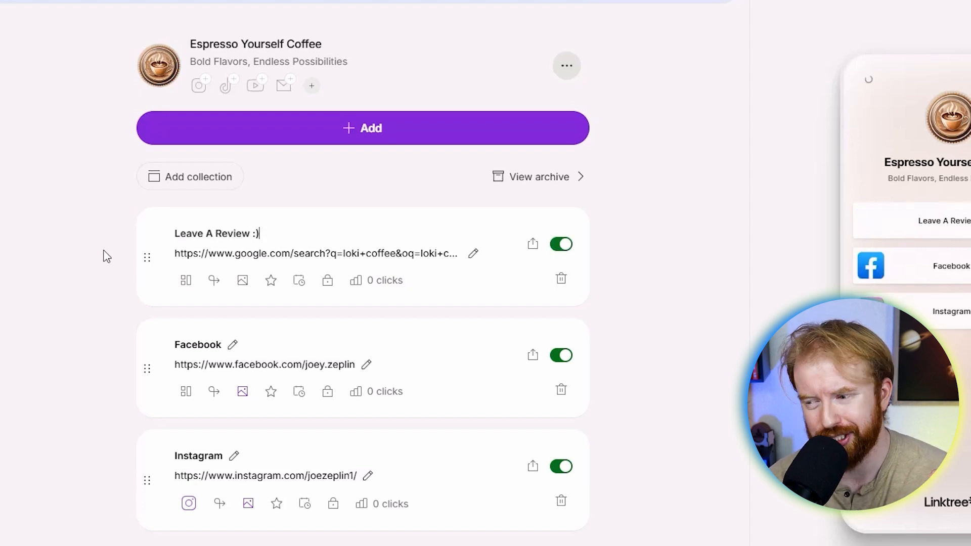
# Upload the Google Review Photo as the thumbnail of the "Leave A Review :)" link, using the square crop.
pyautogui.click(242, 282)
pyautogui.click(336, 316)
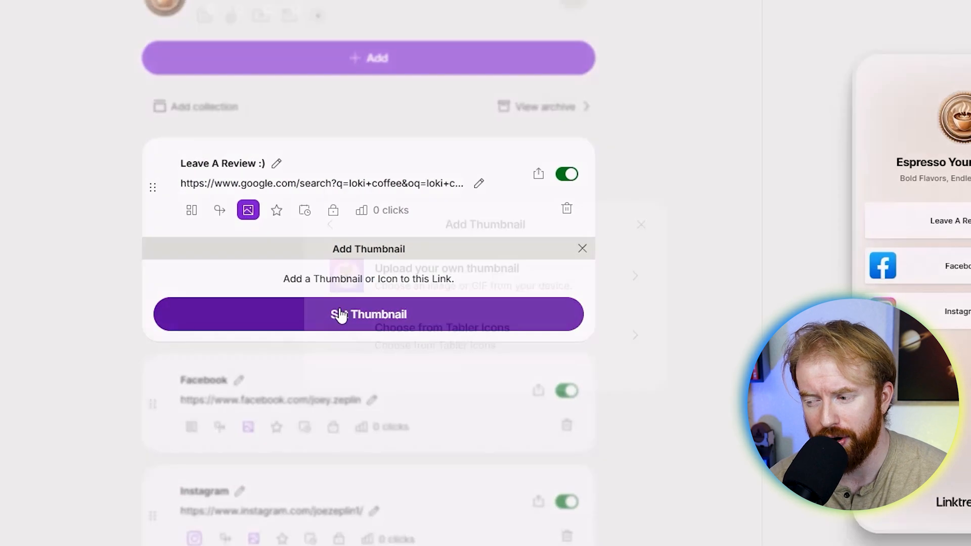
pyautogui.click(438, 280)
pyautogui.click(440, 280)
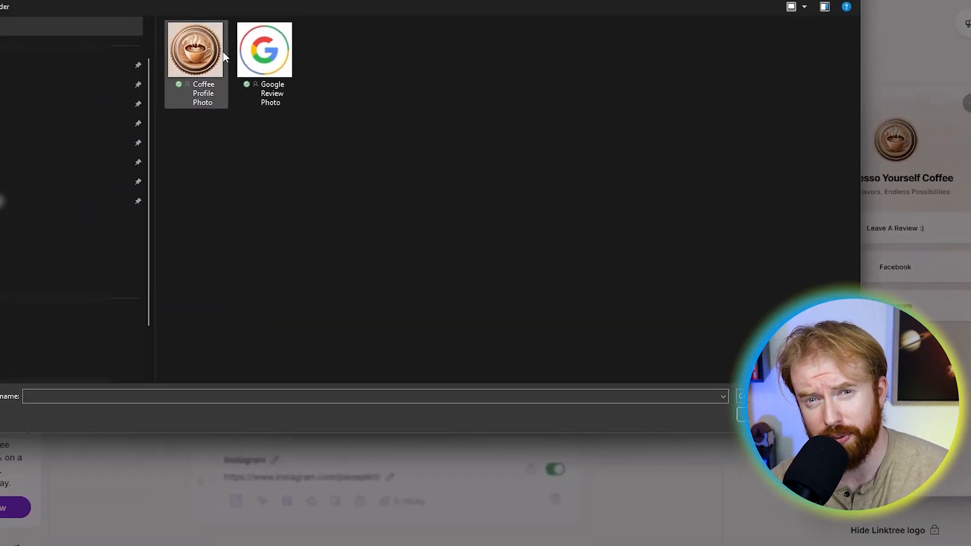
pyautogui.doubleClick(270, 56)
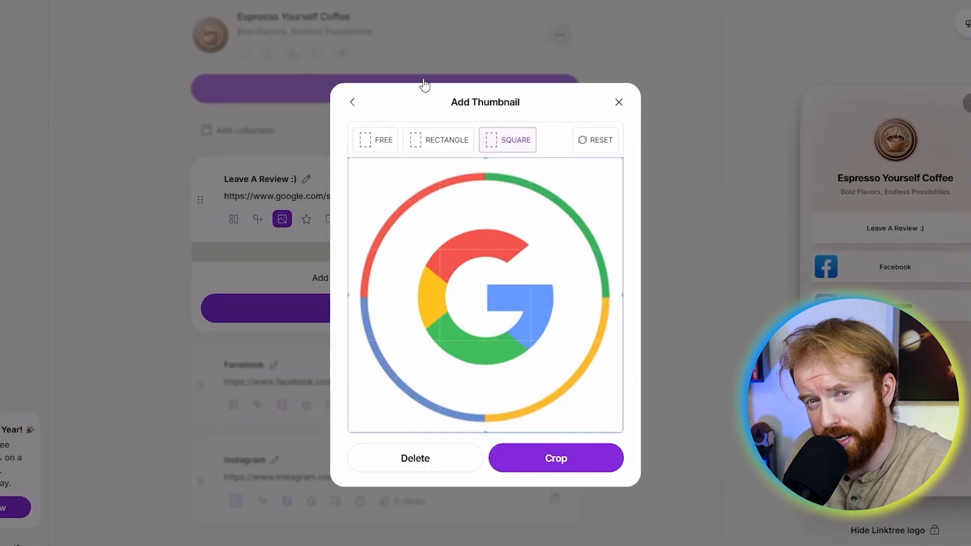
pyautogui.click(555, 458)
pyautogui.click(556, 458)
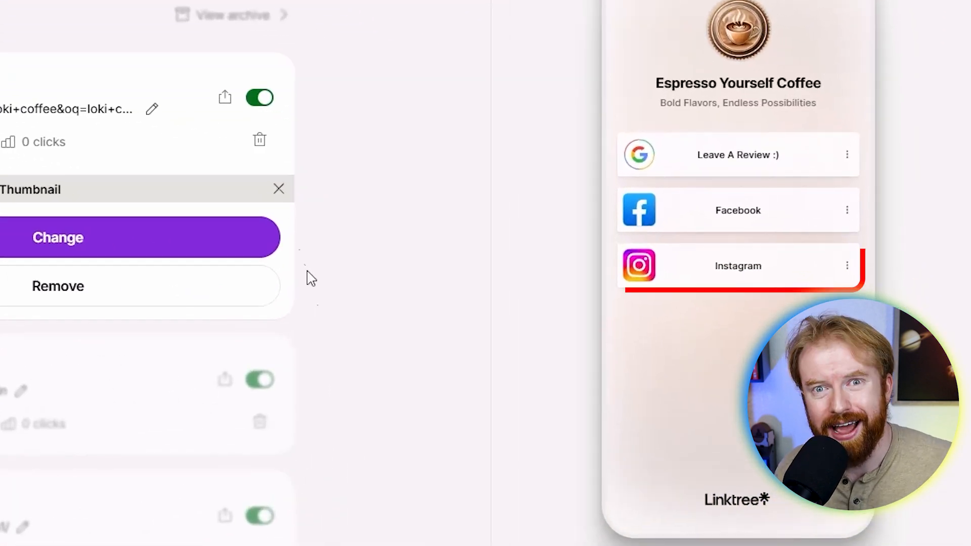
pyautogui.click(278, 189)
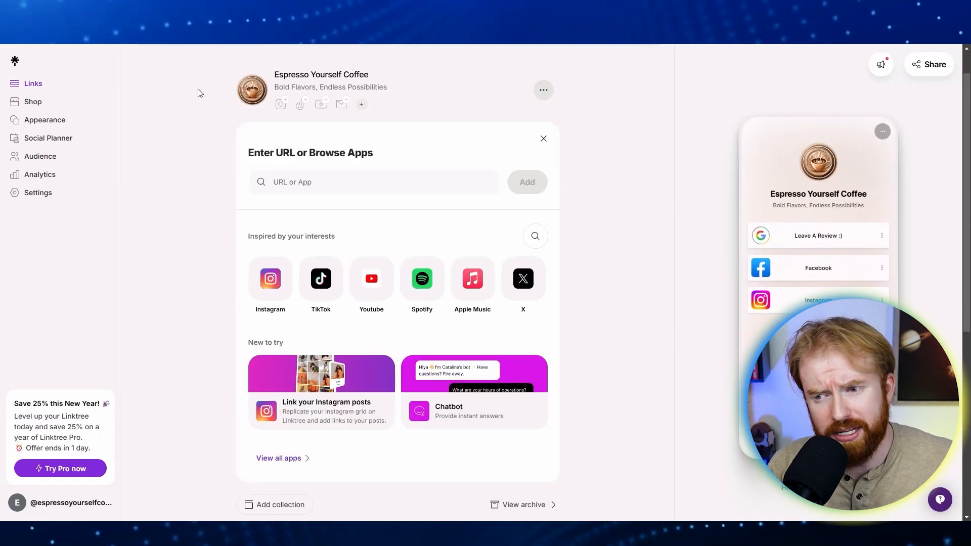
# Add the website's home page URL as a new link and title it "Website".
pyautogui.click(268, 183)
pyautogui.write('www.joezeplin.com')
pyautogui.click(533, 189)
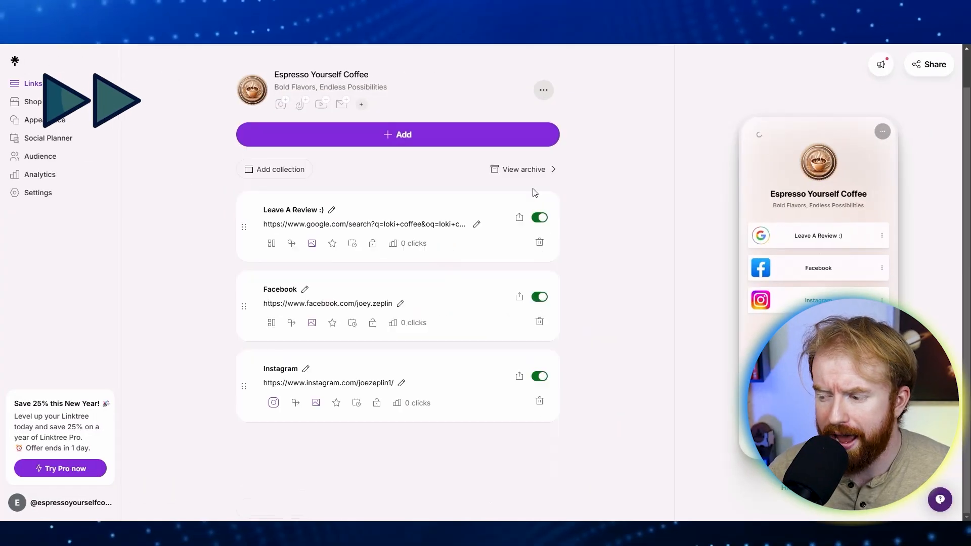
pyautogui.click(338, 210)
pyautogui.moveTo(334, 210); pyautogui.dragTo(184, 228)
pyautogui.write('Website')
pyautogui.click(197, 229)
# Upload the Coffee Profile Photo as the thumbnail of the "Website" link and crop it.
pyautogui.click(312, 243)
pyautogui.scroll(-2, 354, 253)
pyautogui.click(435, 222)
pyautogui.click(444, 258)
pyautogui.click(473, 278)
pyautogui.doubleClick(246, 90)
pyautogui.click(552, 434)
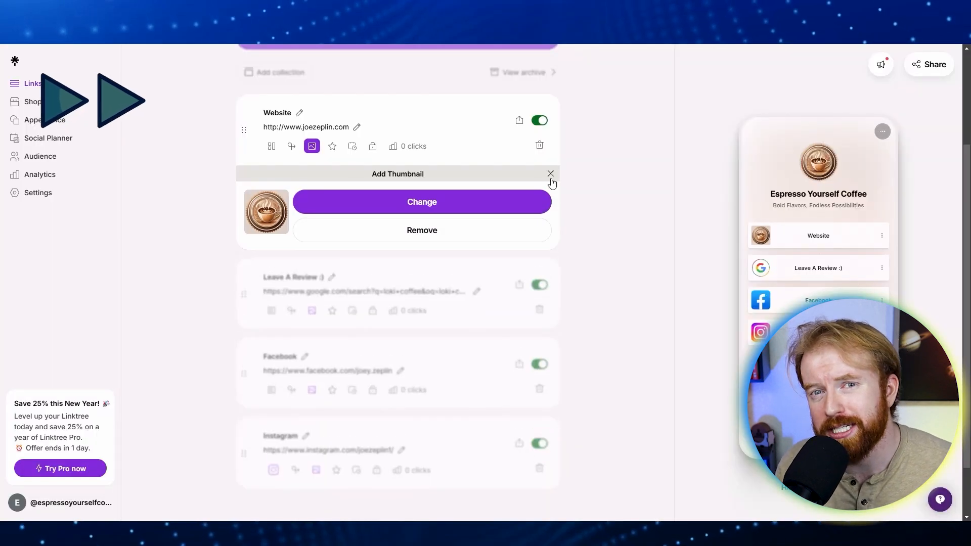
pyautogui.click(551, 176)
# Add the website's /contact-us page as a new link and title it "Contact Us".
pyautogui.scroll(3, 435, 202)
pyautogui.click(432, 183)
pyautogui.click(312, 226)
pyautogui.write('https://www.joezeplin.com/contact-us')
pyautogui.click(526, 221)
pyautogui.moveTo(331, 248); pyautogui.dragTo(206, 244)
pyautogui.write('Contact Us')
# Upload the purple phone image as the thumbnail of the "Contact Us" link and crop it.
pyautogui.click(312, 282)
pyautogui.scroll(-3, 314, 288)
pyautogui.click(415, 211)
pyautogui.click(449, 263)
pyautogui.click(457, 273)
pyautogui.doubleClick(308, 95)
pyautogui.click(539, 435)
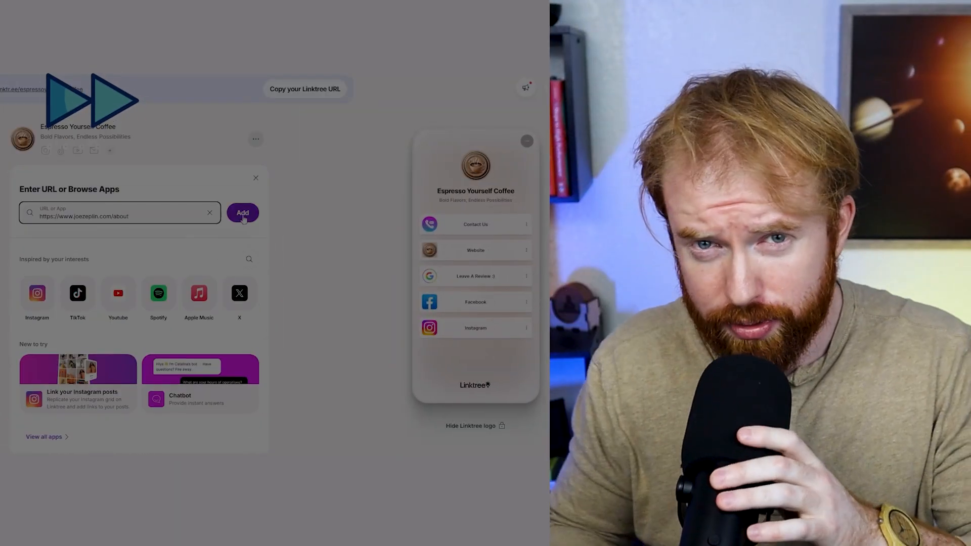
# Add the website's /about page as a link titled "Upcoming & Special Events!" and upload the red events image as its thumbnail.
pyautogui.click(243, 213)
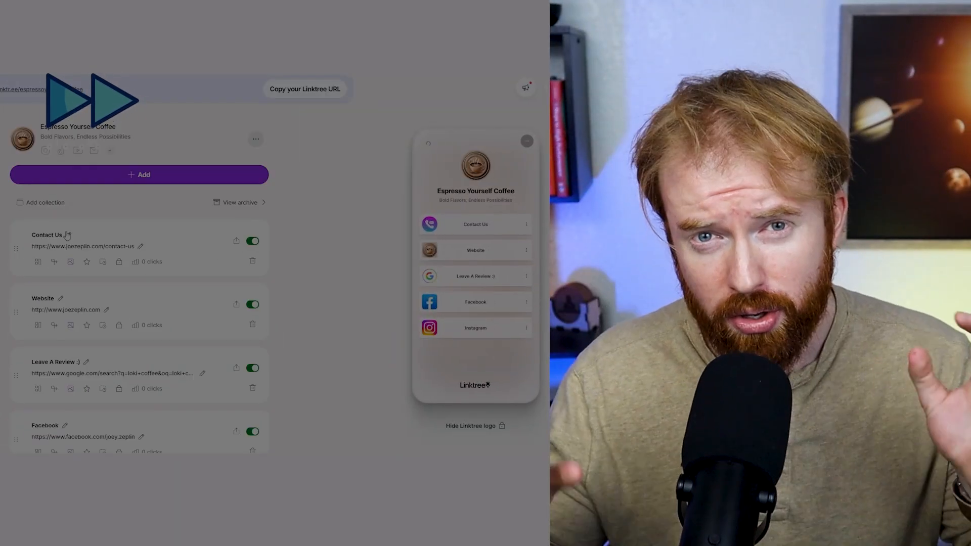
pyautogui.write('Upcoming & Special Evetns')
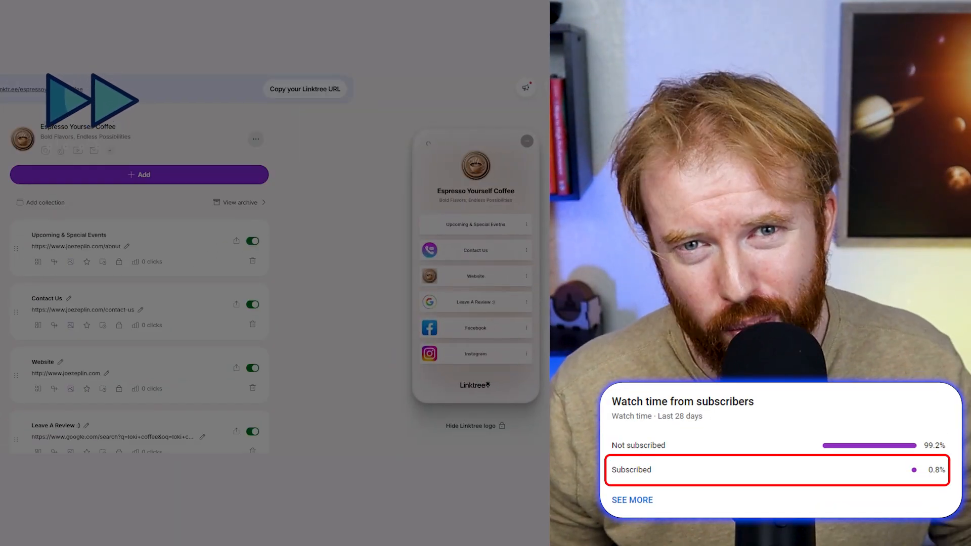
pyautogui.click(69, 263)
pyautogui.click(144, 207)
pyautogui.click(170, 249)
pyautogui.click(192, 255)
pyautogui.doubleClick(107, 108)
pyautogui.click(255, 383)
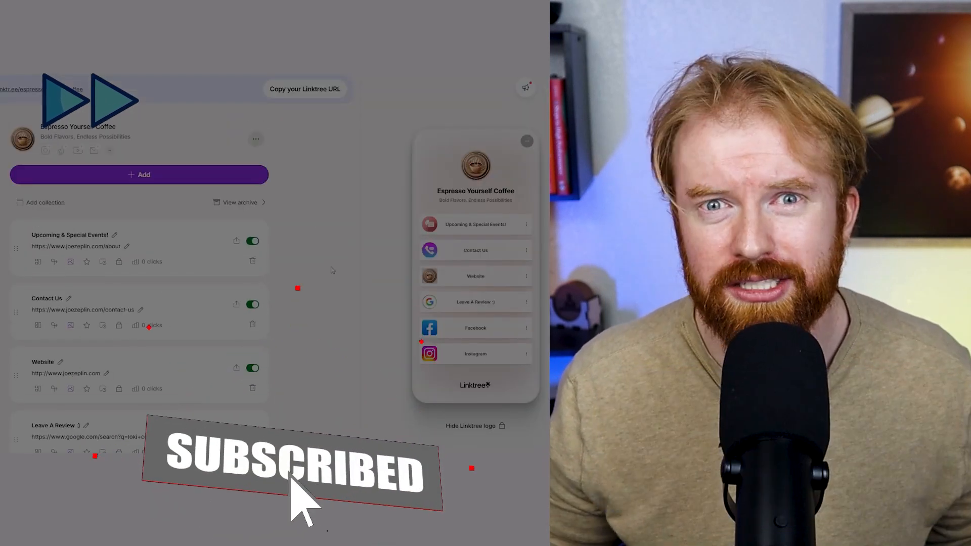
# Reorder the links to Website, Instagram, Facebook, Leave A Review :), Upcoming & Special Events!, Contact Us.
pyautogui.scroll(-2, 72, 311)
pyautogui.hotkey('ctrl', '-')
pyautogui.hotkey('ctrl', '-')
pyautogui.moveTo(53, 400); pyautogui.dragTo(54, 164)
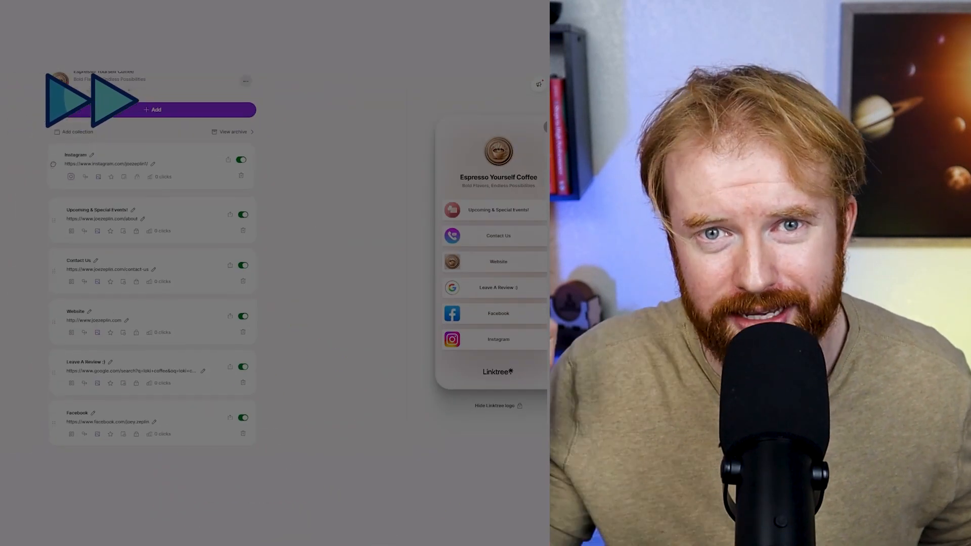
pyautogui.moveTo(53, 423); pyautogui.dragTo(54, 212)
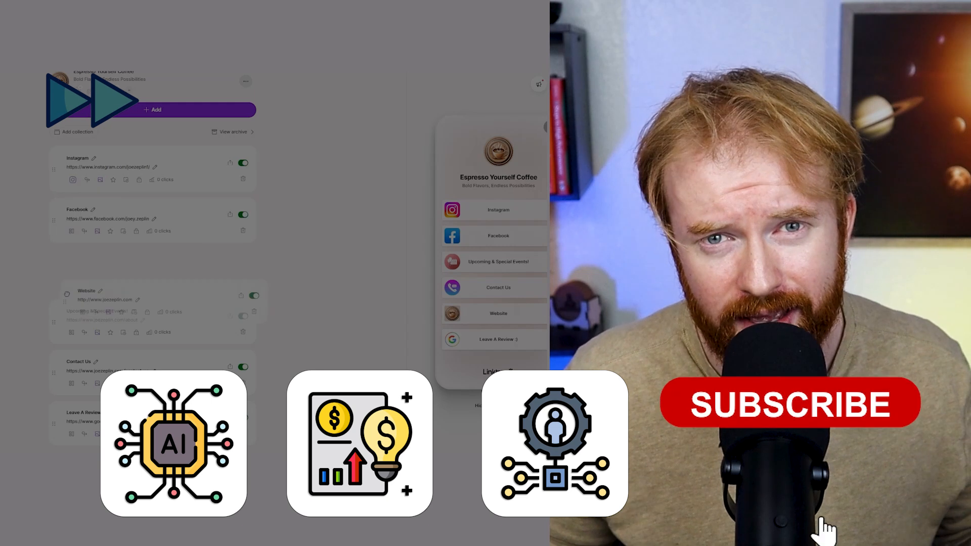
pyautogui.scroll(-1, 64, 283)
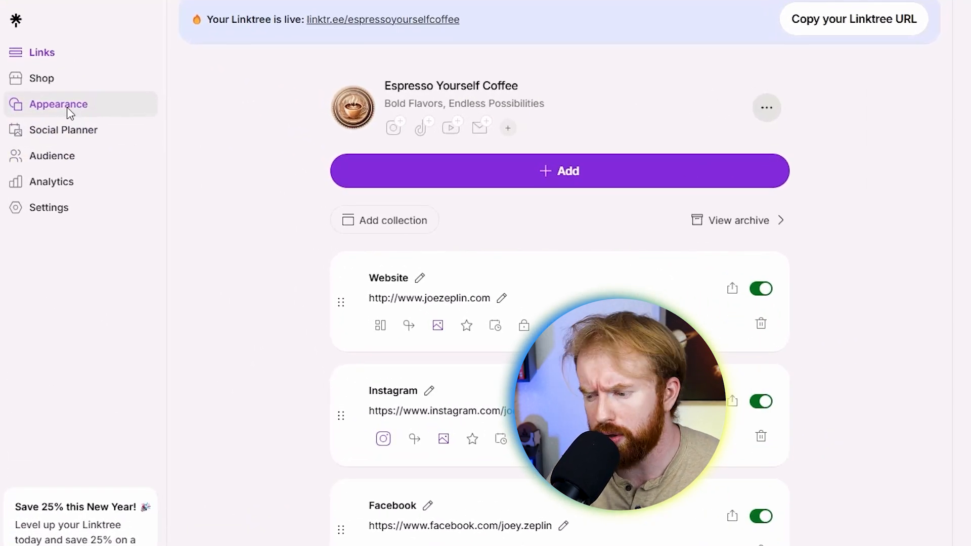
# Customise the page's appearance with the Custom theme and a Gradient background.
pyautogui.click(65, 108)
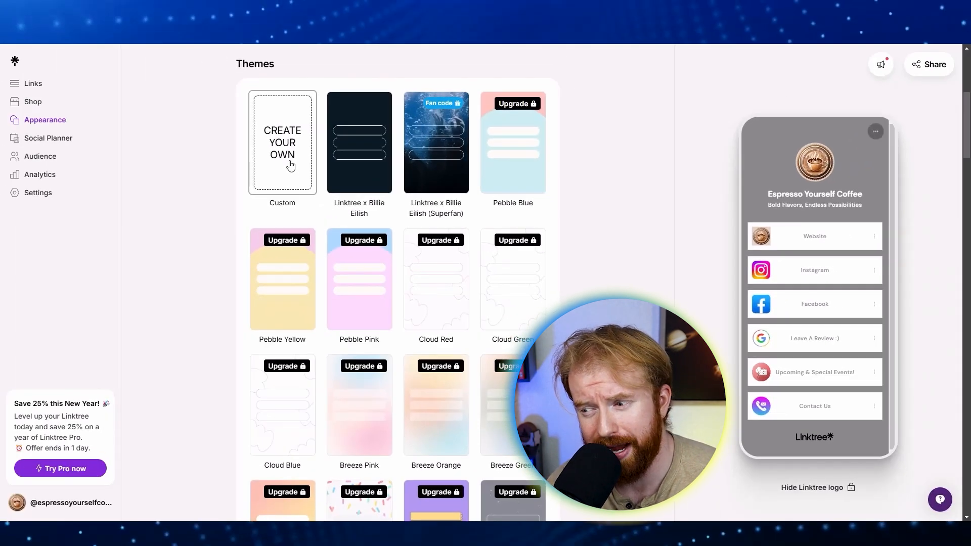
pyautogui.scroll(-2, 213, 122)
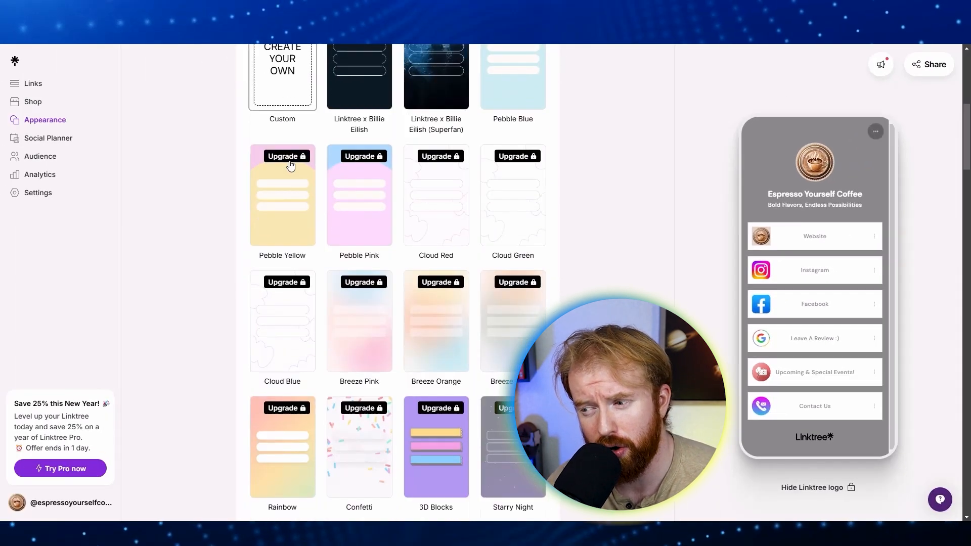
pyautogui.scroll(-10, 291, 165)
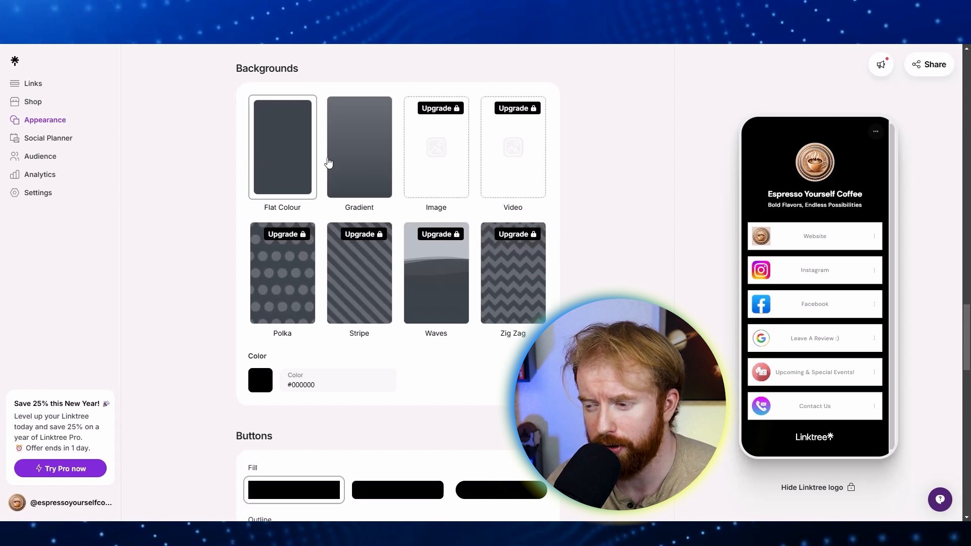
pyautogui.click(355, 163)
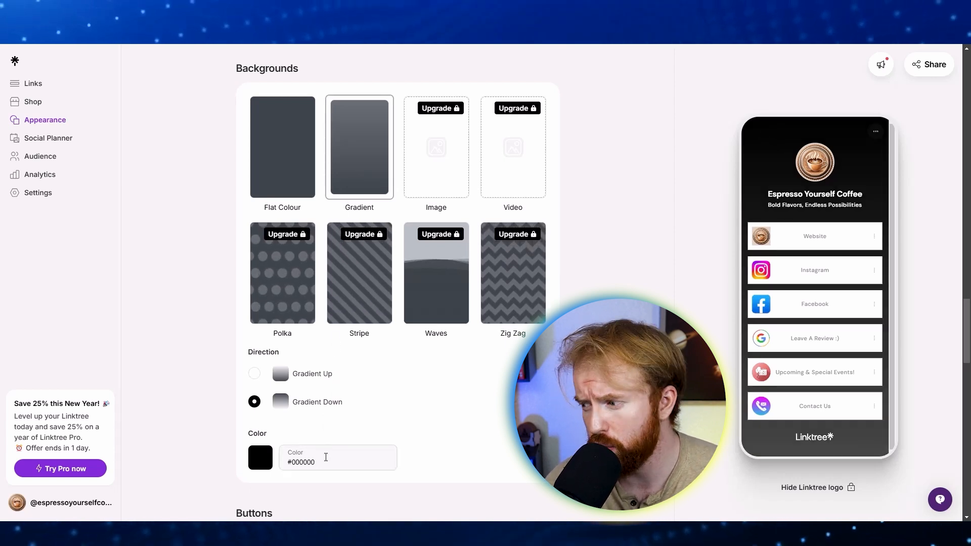
# Set the background gradient's colour to #70461f and keep its direction at Gradient Down after trying Gradient Up.
pyautogui.click(261, 466)
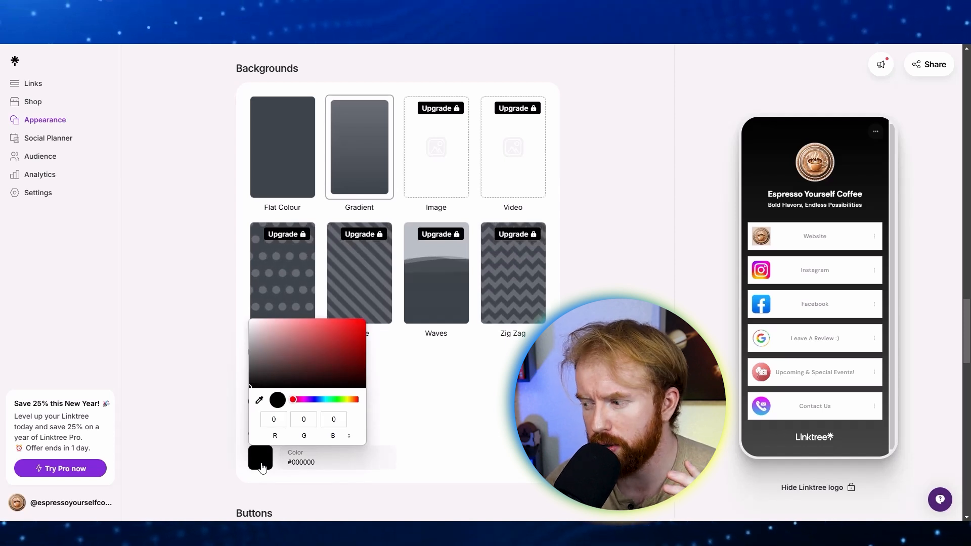
pyautogui.click(324, 467)
pyautogui.hotkey('ctrl', 'a')
pyautogui.write('#70461f')
pyautogui.click(444, 452)
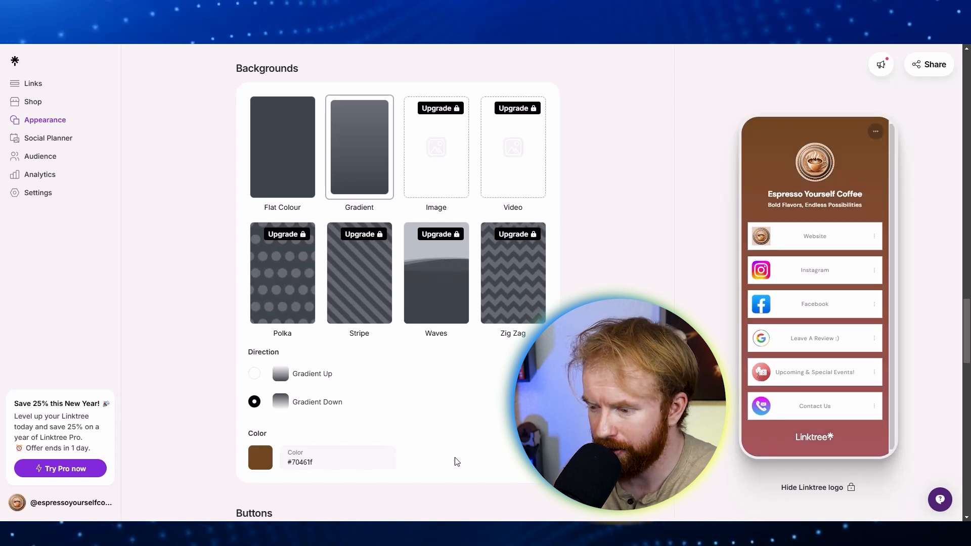
pyautogui.click(254, 374)
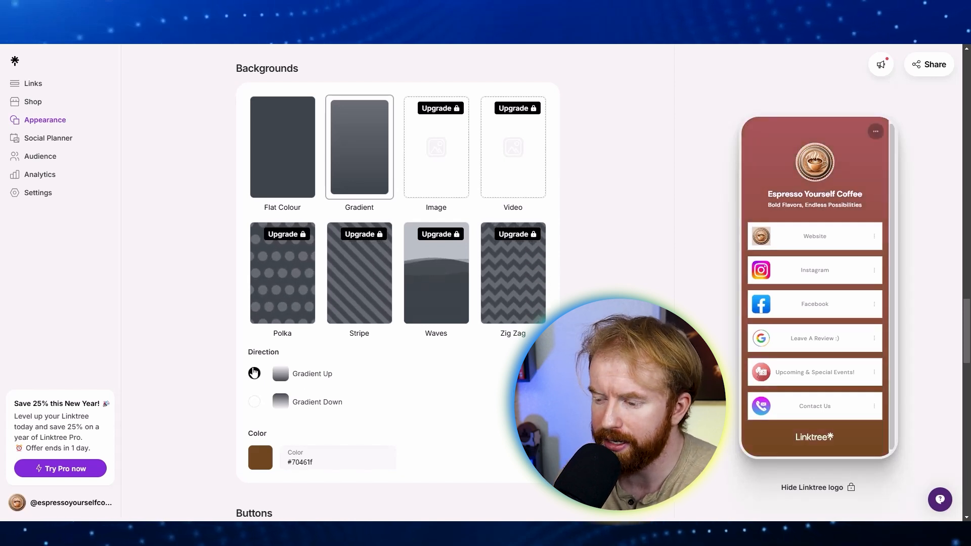
pyautogui.click(254, 400)
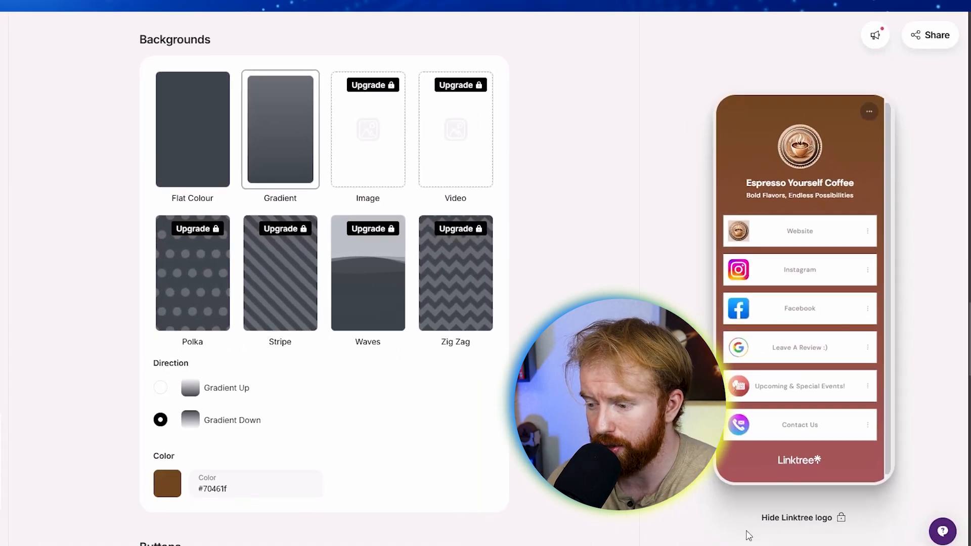
# Give the link buttons the fully rounded hard shadow style.
pyautogui.scroll(-5, 279, 533)
pyautogui.scroll(-2, 166, 117)
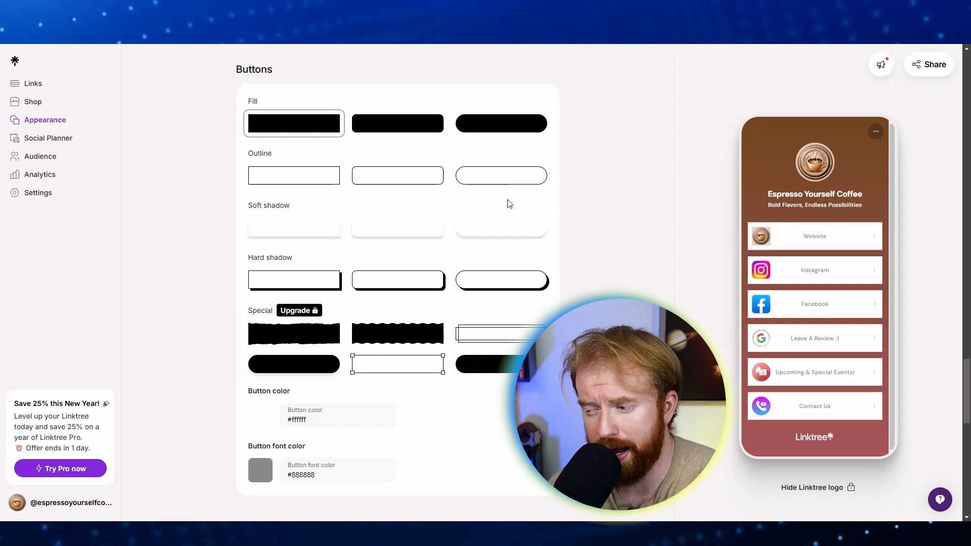
pyautogui.click(506, 288)
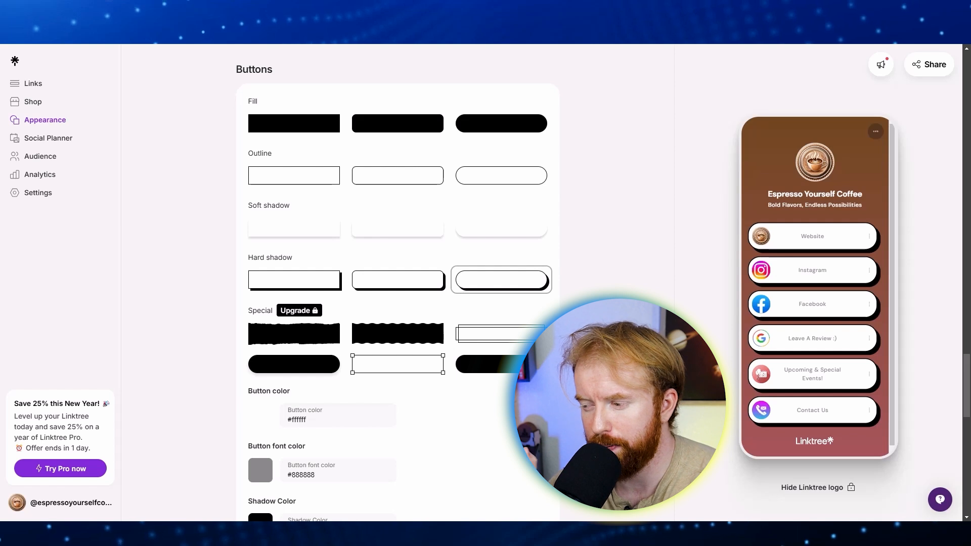
# Set the button font color to black, #000000.
pyautogui.scroll(-1, 397, 283)
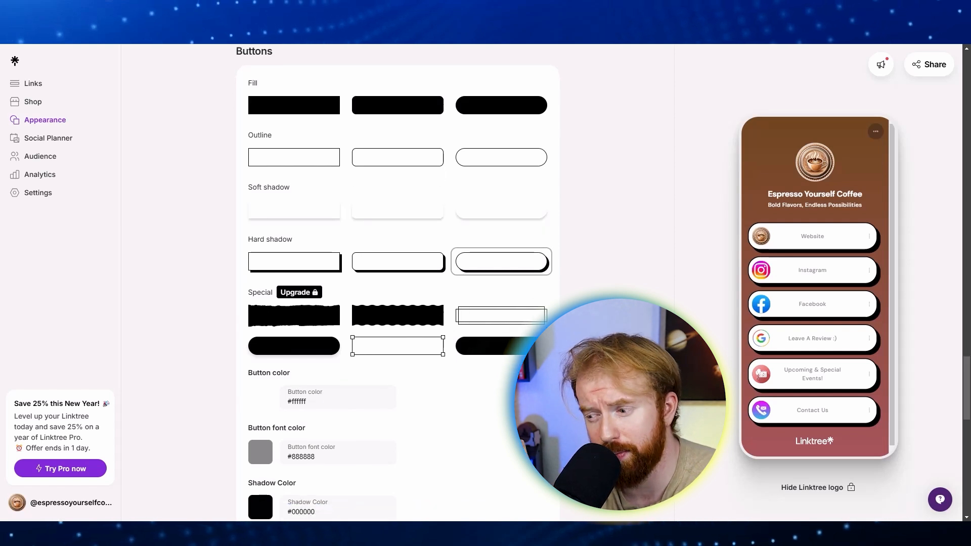
pyautogui.scroll(-2, 397, 283)
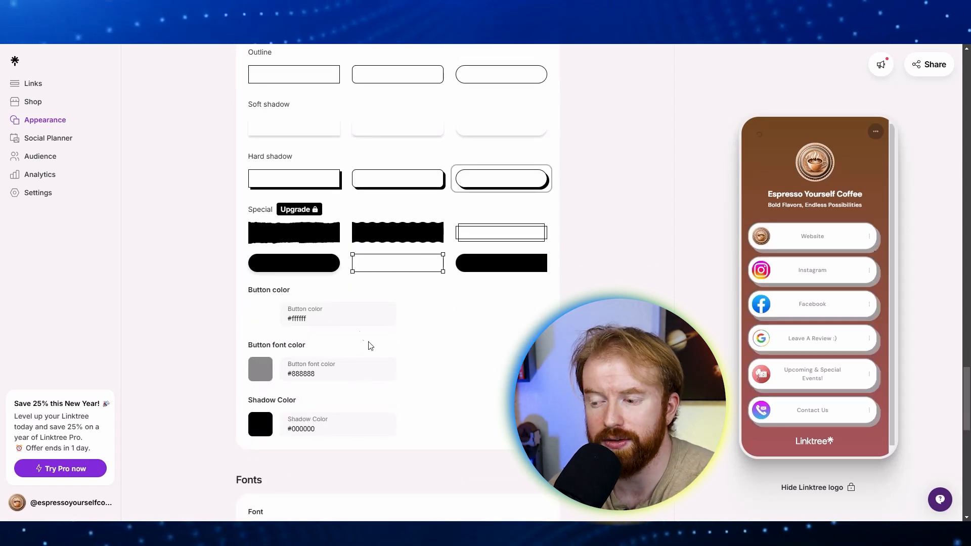
pyautogui.click(317, 317)
pyautogui.click(172, 335)
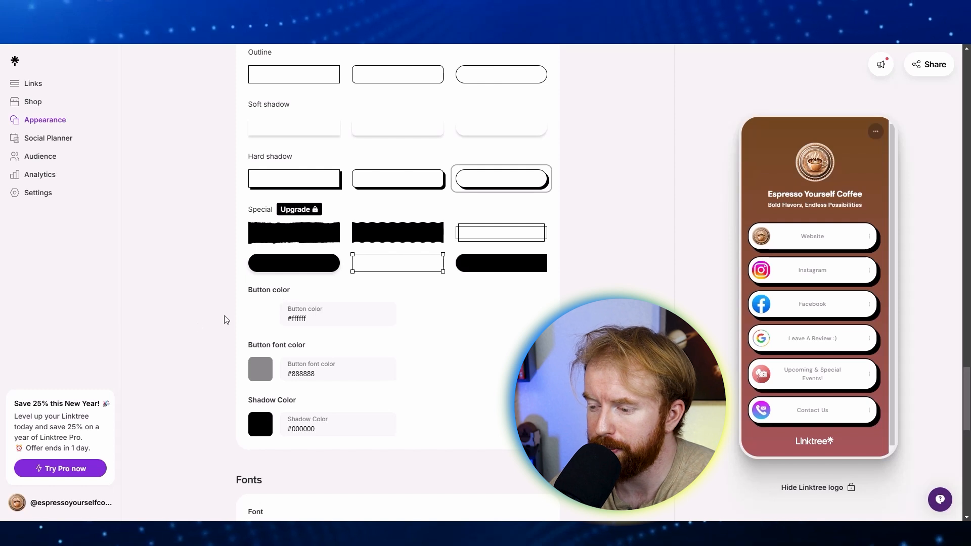
pyautogui.click(260, 375)
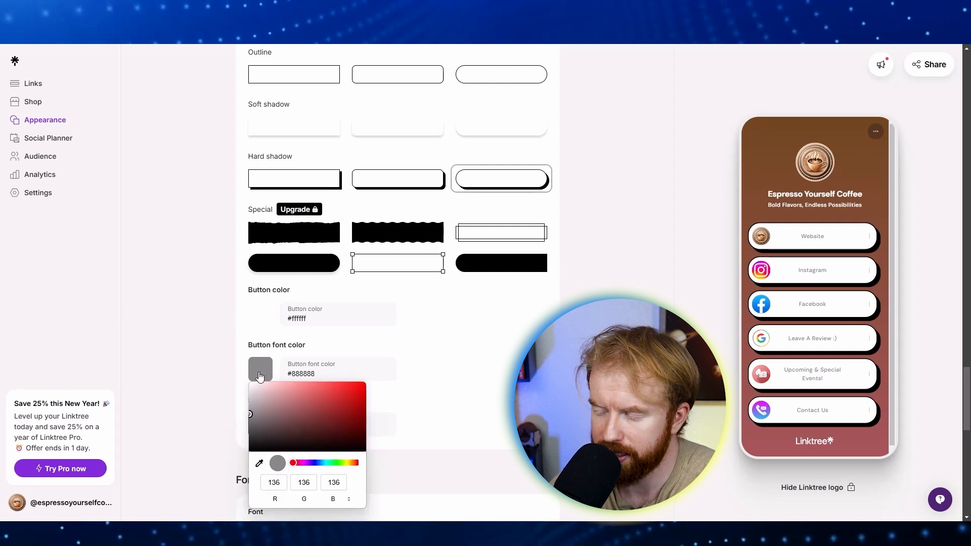
pyautogui.moveTo(253, 419); pyautogui.dragTo(253, 450)
pyautogui.click(461, 419)
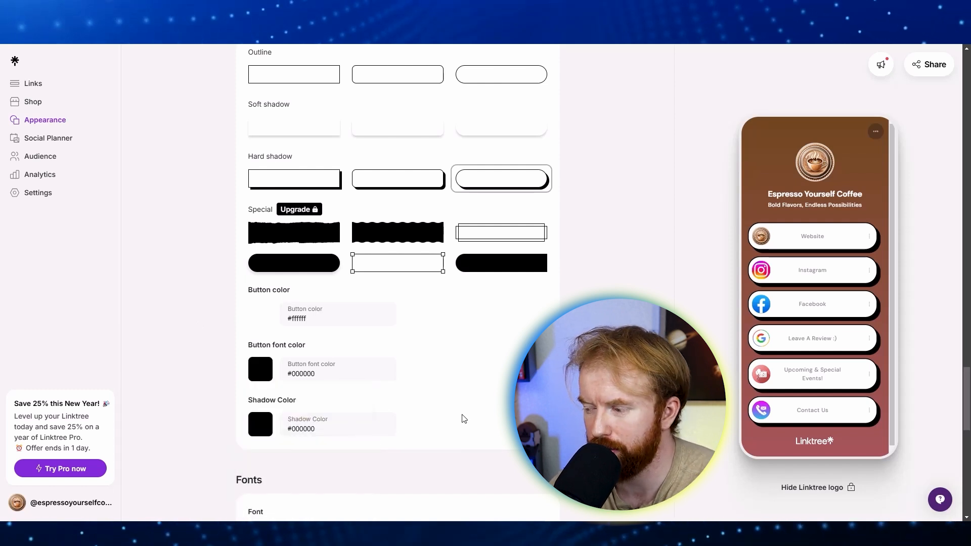
# Set the buttons' shadow color to dark grey, #383333.
pyautogui.click(260, 437)
pyautogui.click(255, 340)
pyautogui.click(469, 383)
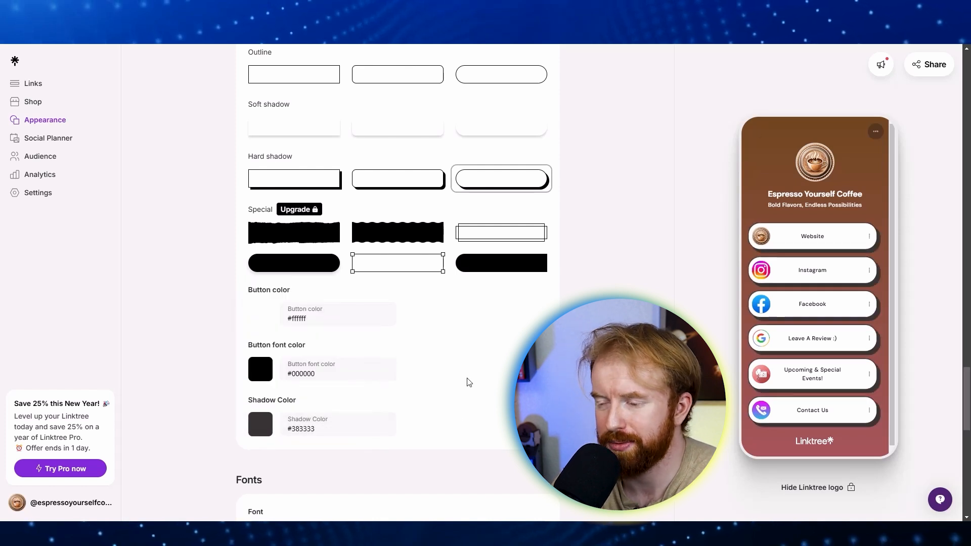
# Change the page's font to Calistoga and save the choice.
pyautogui.scroll(-6, 469, 382)
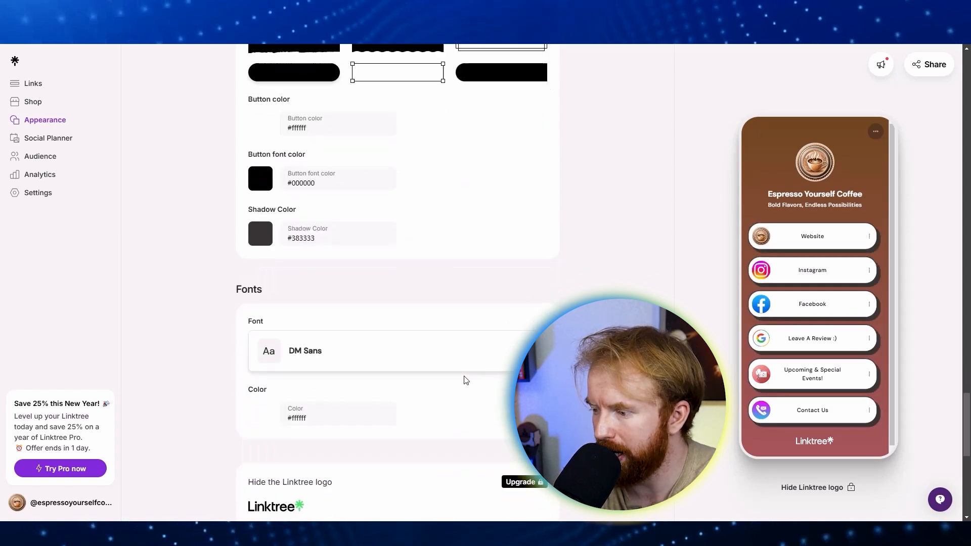
pyautogui.click(322, 238)
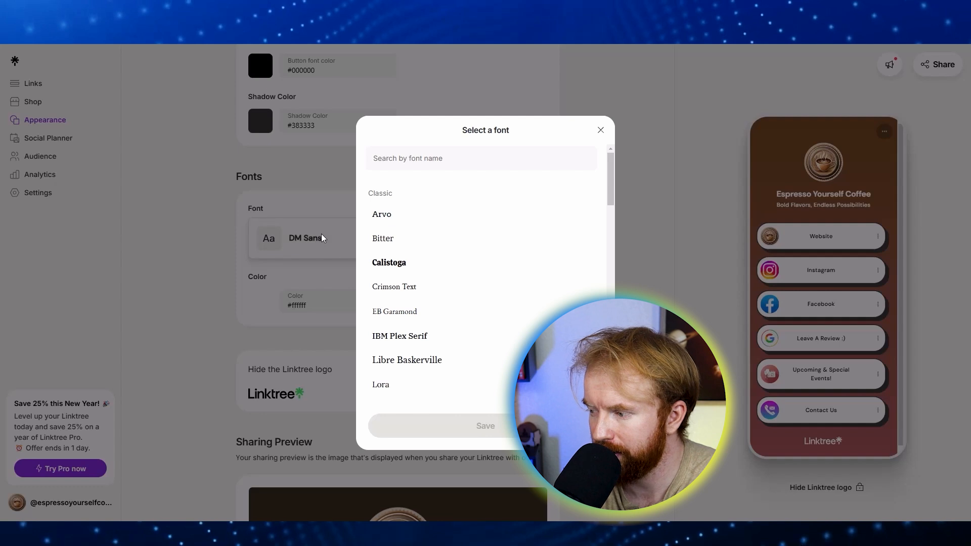
pyautogui.click(440, 265)
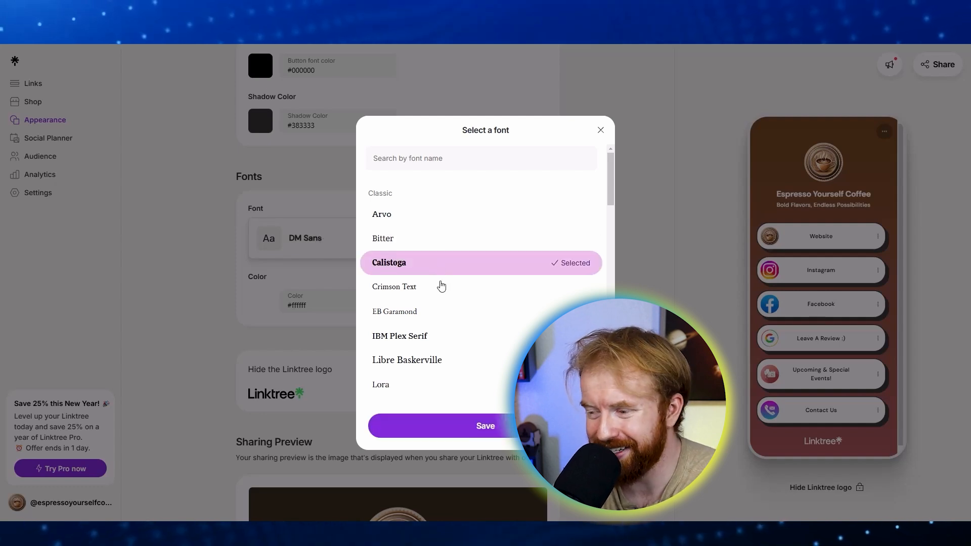
pyautogui.click(485, 425)
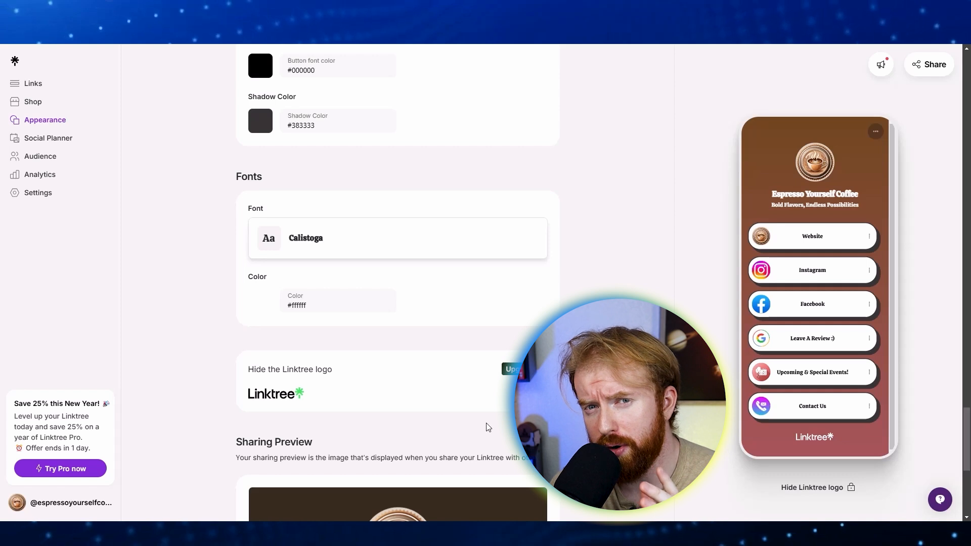
pyautogui.scroll(-5, 488, 427)
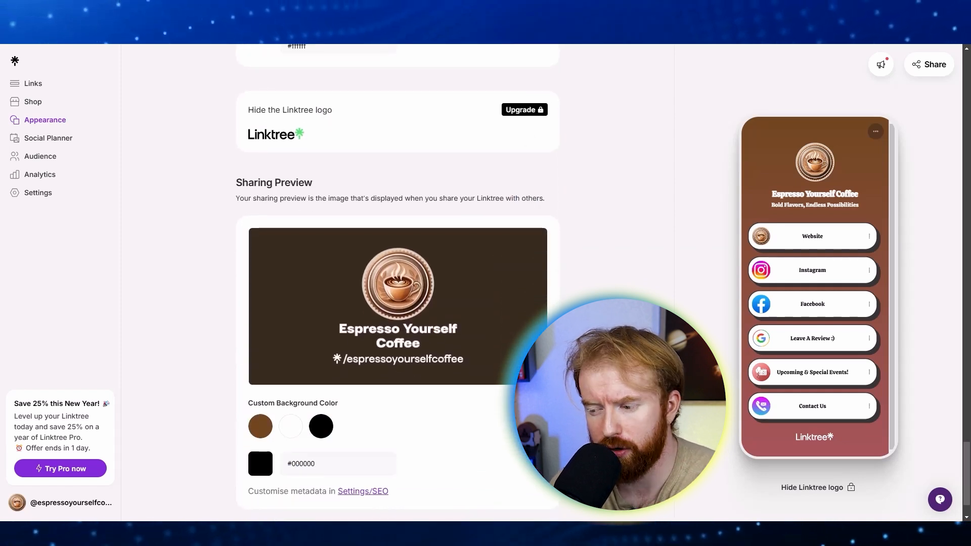
# Try brown and white as the sharing preview's custom background color, and settle on black.
pyautogui.scroll(-1, 346, 394)
pyautogui.click(267, 386)
pyautogui.scroll(-1, 268, 374)
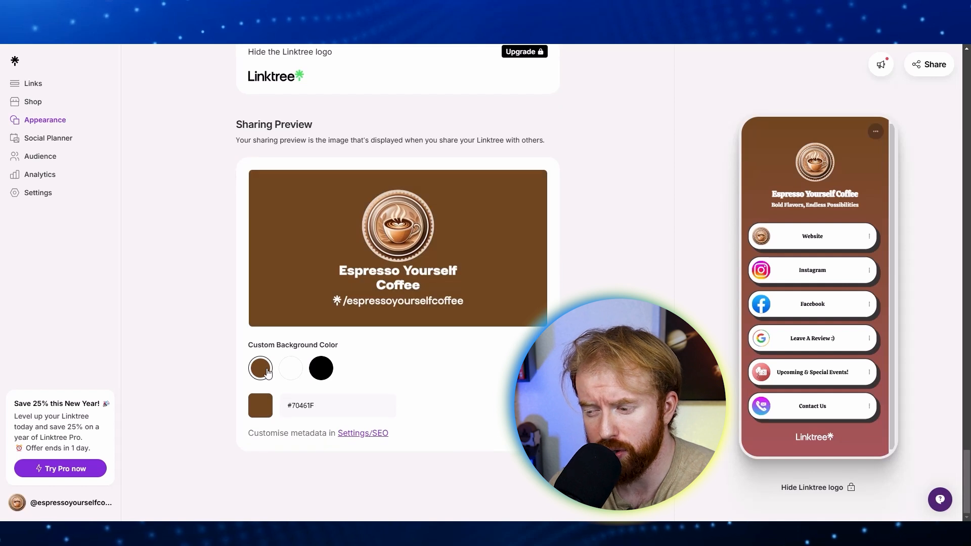
pyautogui.click(292, 372)
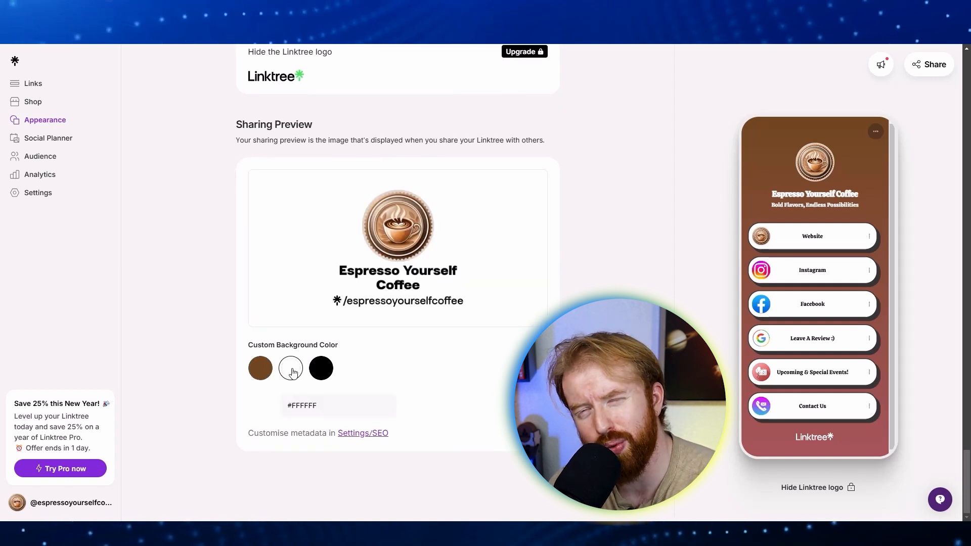
pyautogui.click(322, 371)
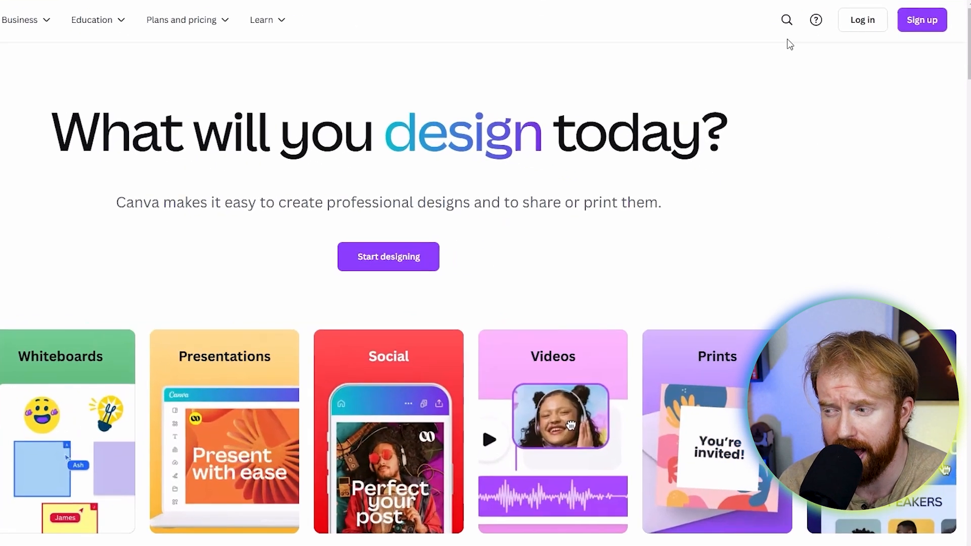
# Switch to Canva, search for "qr code display" and browse the matching design templates.
pyautogui.click(813, 62)
pyautogui.write('q')
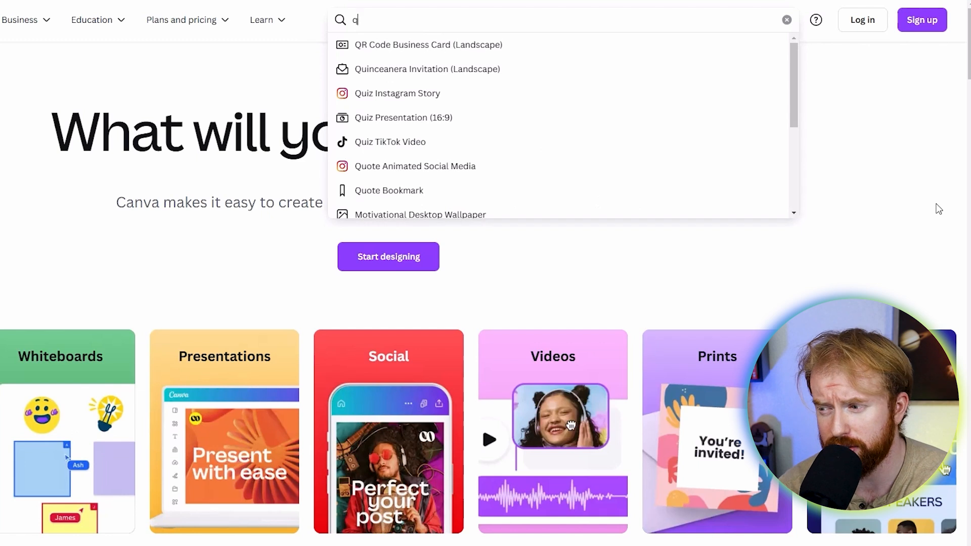
pyautogui.write('r code display')
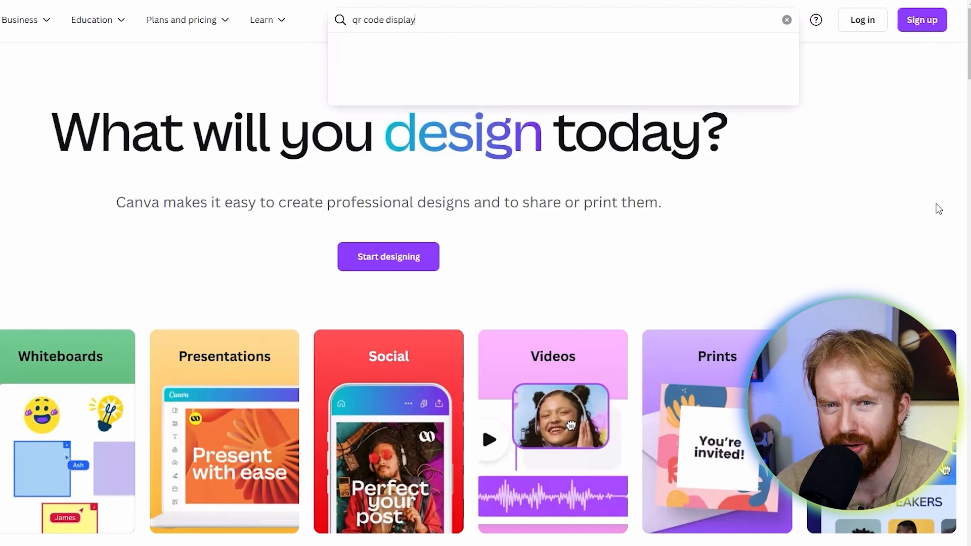
pyautogui.press('Return')
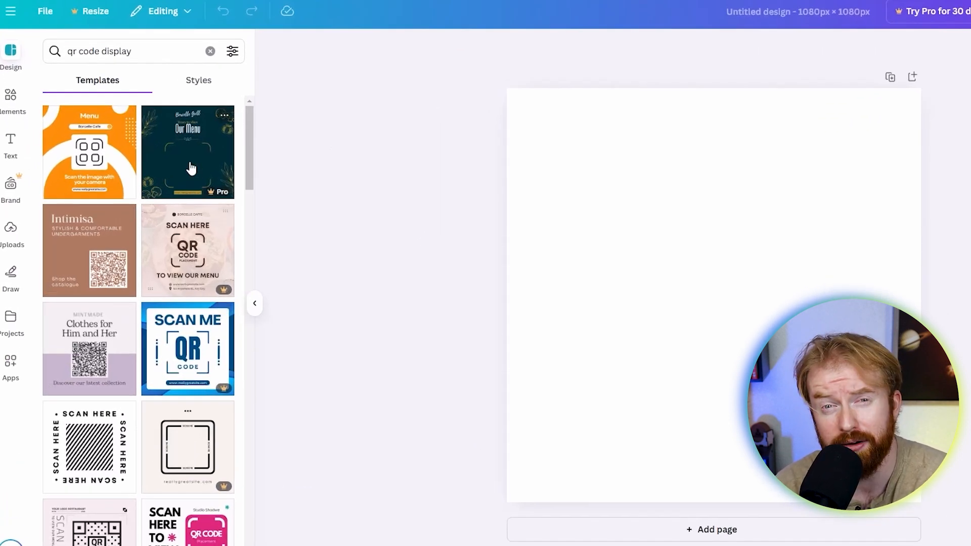
pyautogui.moveTo(211, 292)
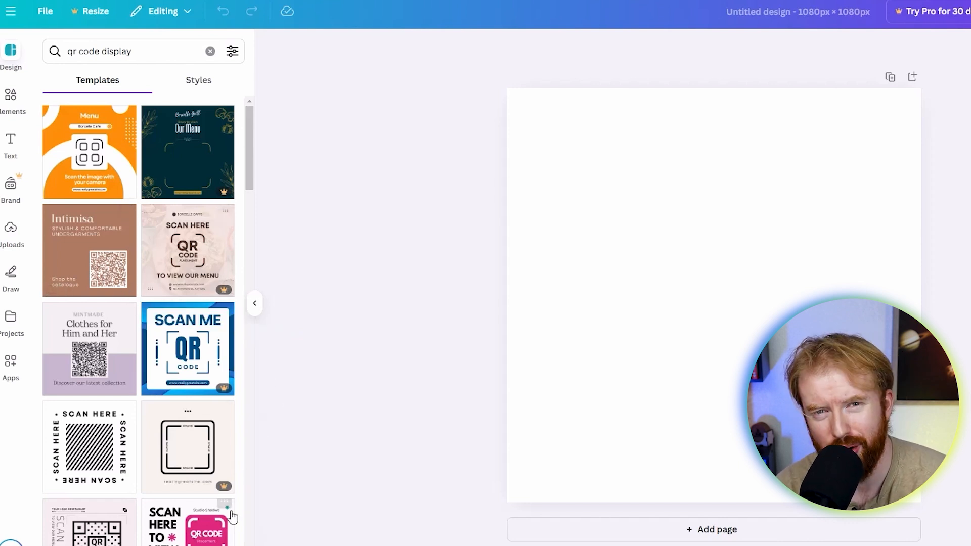
pyautogui.scroll(-5, 138, 319)
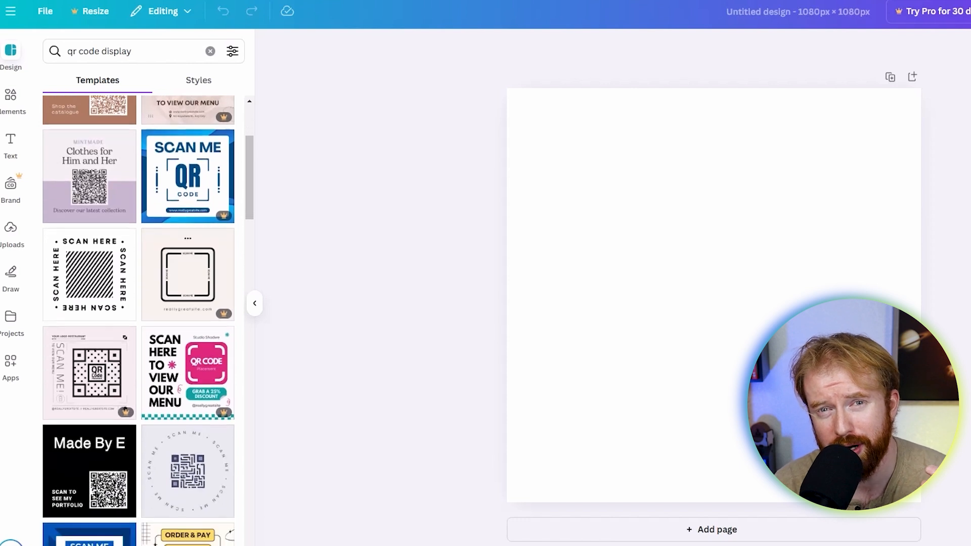
pyautogui.scroll(-2, 139, 319)
pyautogui.moveTo(250, 202); pyautogui.dragTo(248, 268)
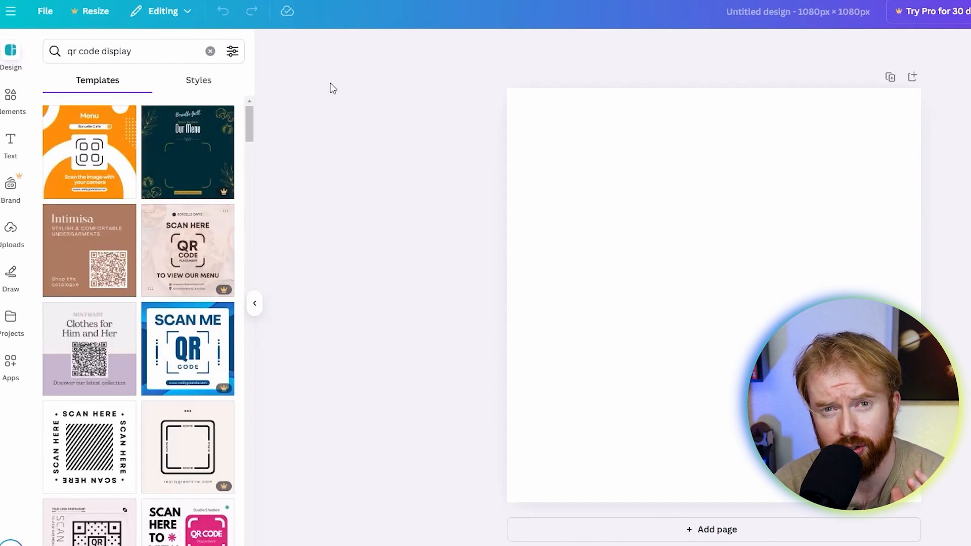
# Search the templates for "coffee" and apply the Brown Watercolor Photo Coffee Shop Instagram Post template.
pyautogui.click(210, 53)
pyautogui.write('coffee')
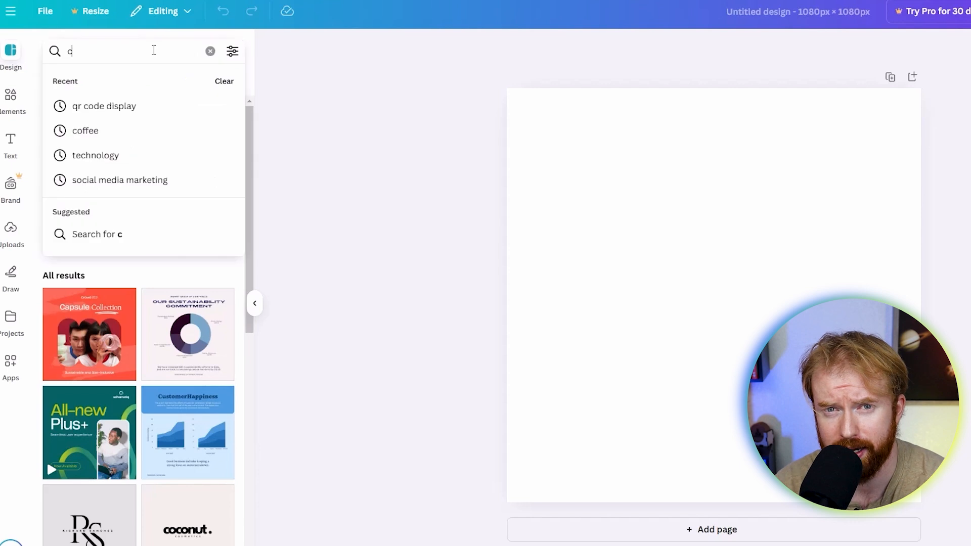
pyautogui.press('Return')
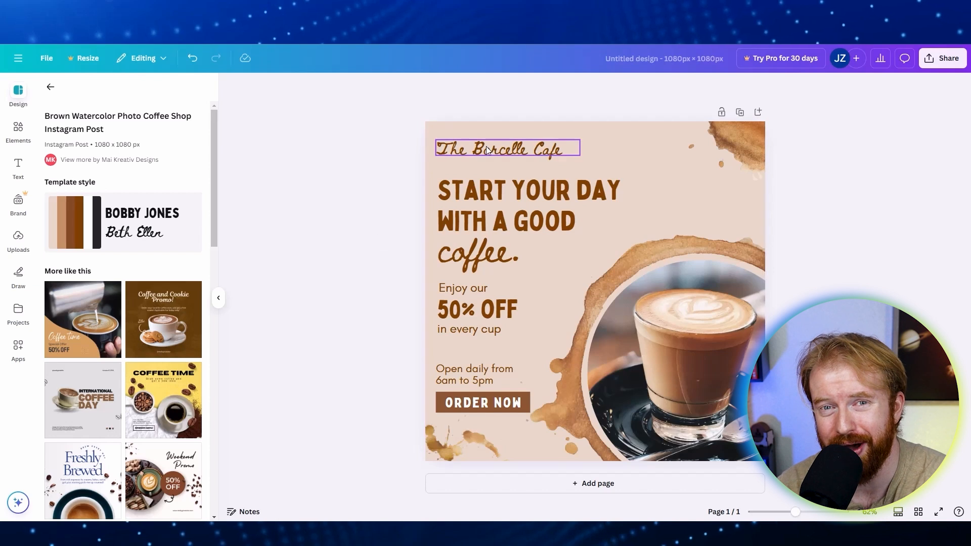
# Delete the cafe name line and replace the headline with "ESPRESSO YOURSELF COFFEE", moved up to the top of the design.
pyautogui.click(502, 153)
pyautogui.click(532, 119)
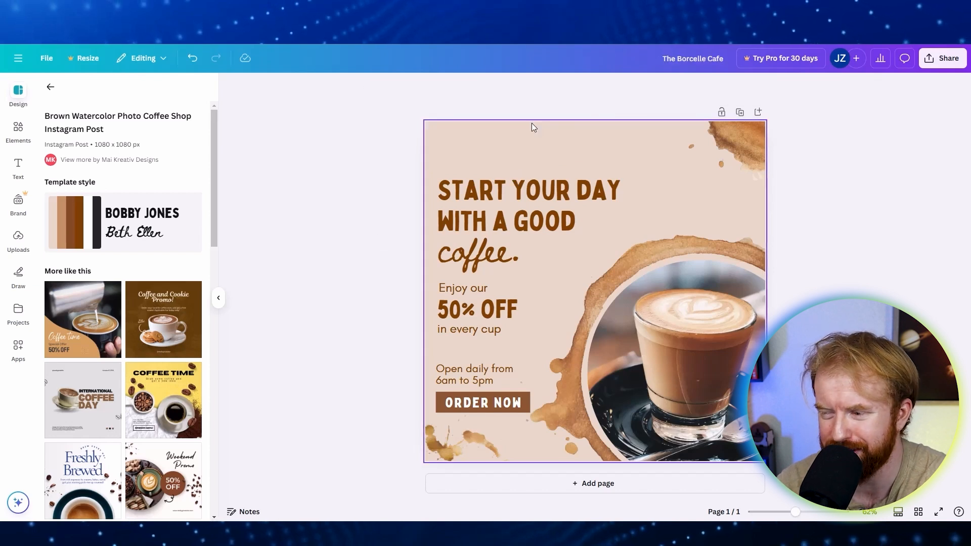
pyautogui.click(528, 218)
pyautogui.doubleClick(528, 220)
pyautogui.write('ESPRESSO YO')
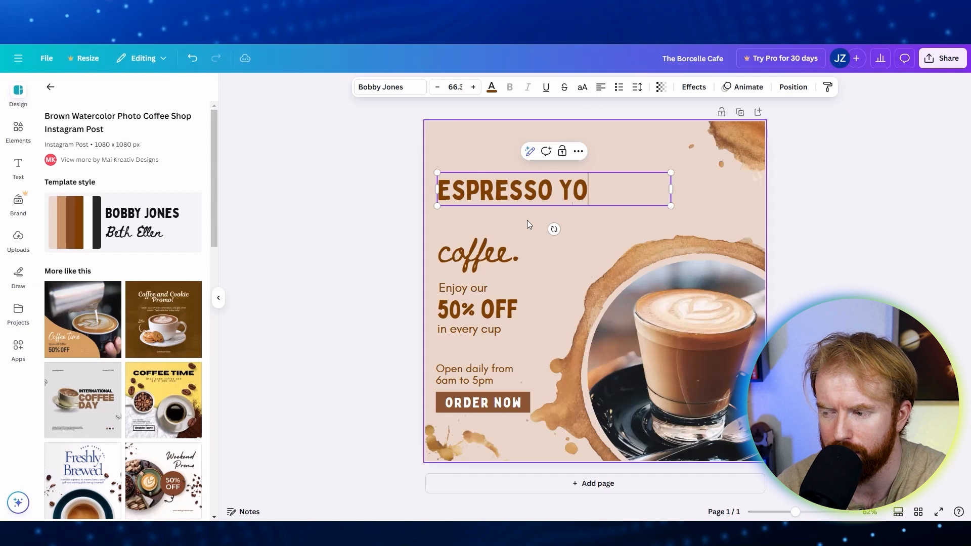
pyautogui.write('URSELF COFFEE')
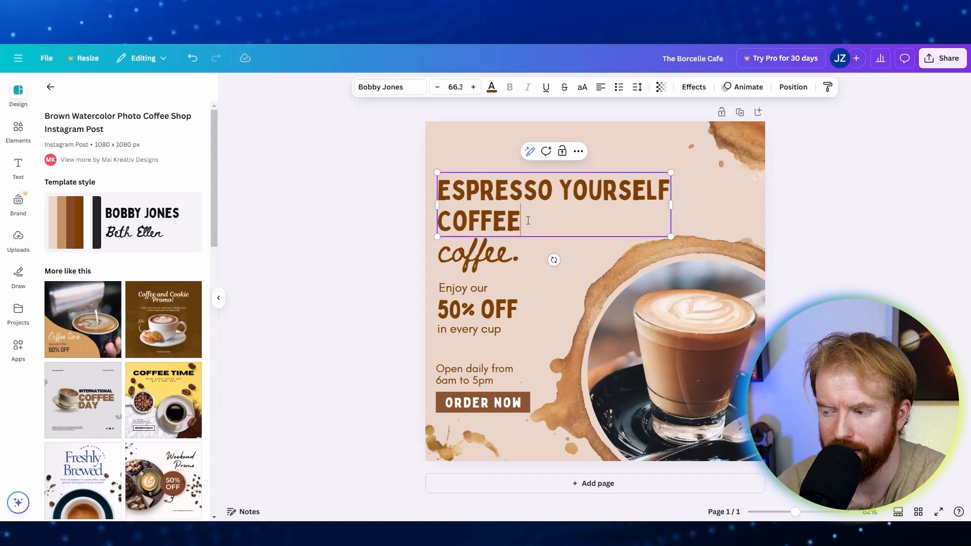
pyautogui.moveTo(555, 212); pyautogui.dragTo(556, 180)
# Remove the script word "coffee." and turn the "Enjoy our" text into an italic tagline "Bold Flavors, Endless Possibilities" under the headline.
pyautogui.click(467, 293)
pyautogui.moveTo(467, 292); pyautogui.dragTo(670, 205)
pyautogui.doubleClick(477, 204)
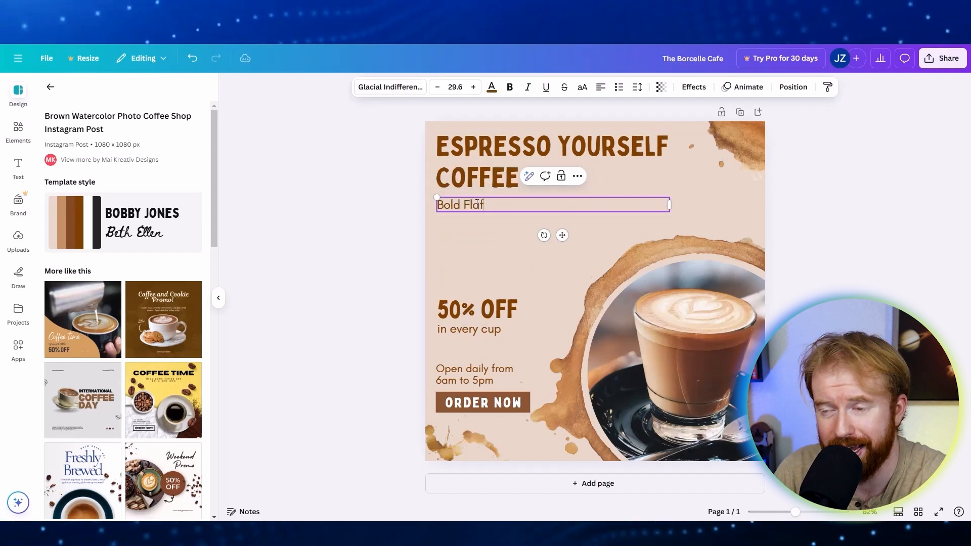
# Delete the "50% OFF" and "in every cup" texts from the design.
pyautogui.click(491, 304)
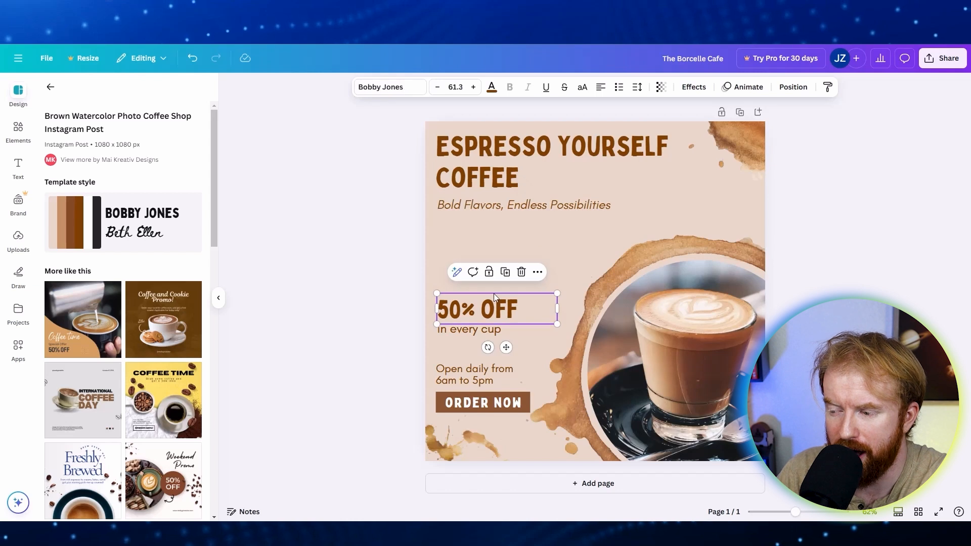
pyautogui.press('Delete')
pyautogui.click(470, 329)
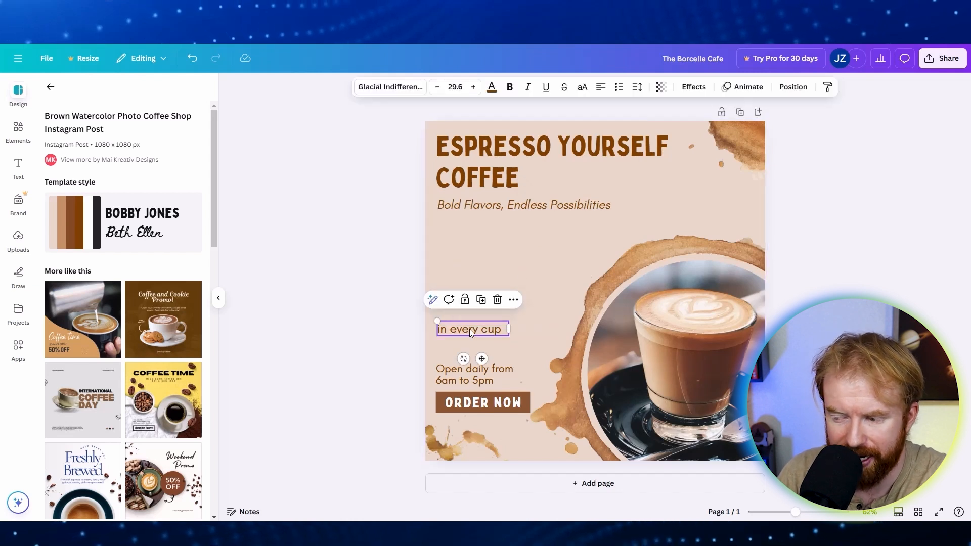
pyautogui.click(498, 300)
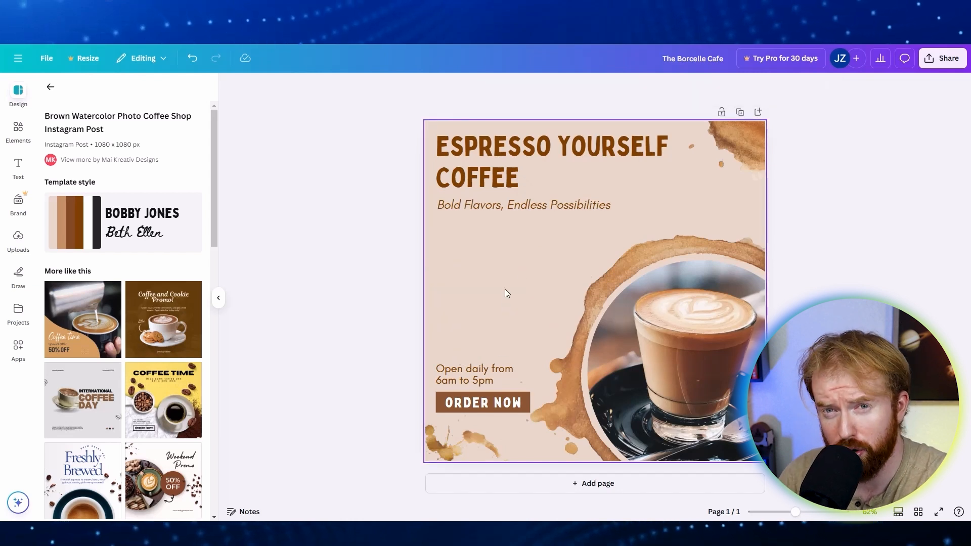
# Move the opening hours text up below the tagline and raise the ORDER NOW label slightly.
pyautogui.moveTo(479, 372); pyautogui.dragTo(496, 281)
pyautogui.doubleClick(468, 252)
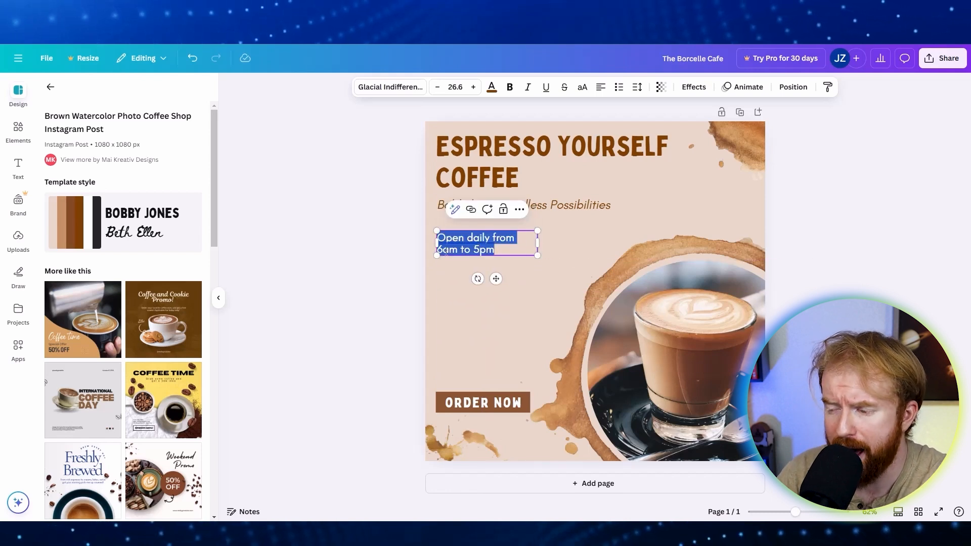
pyautogui.click(481, 403)
pyautogui.moveTo(493, 436); pyautogui.dragTo(492, 394)
pyautogui.click(376, 337)
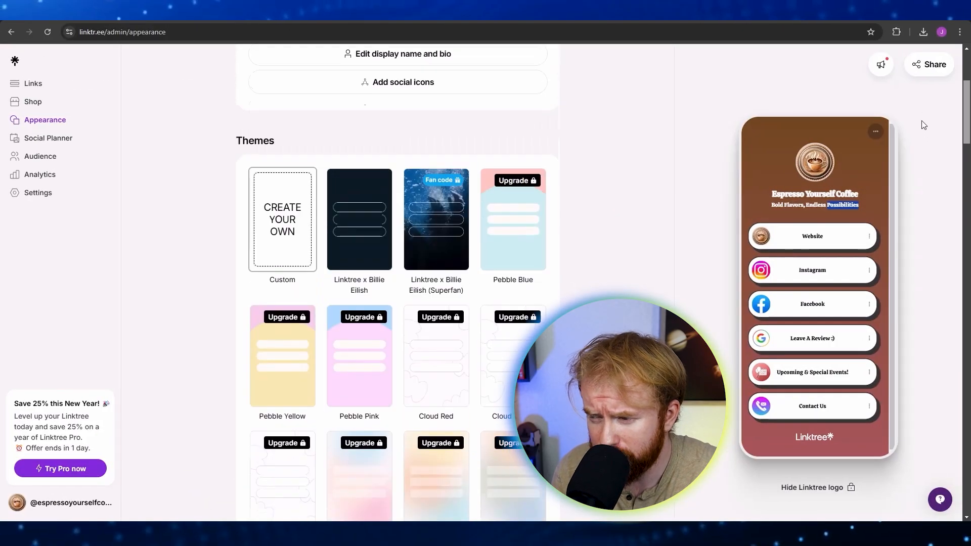
# Switch to Linktree and download the page's QR code as a PNG from its sharing options.
pyautogui.scroll(4, 921, 93)
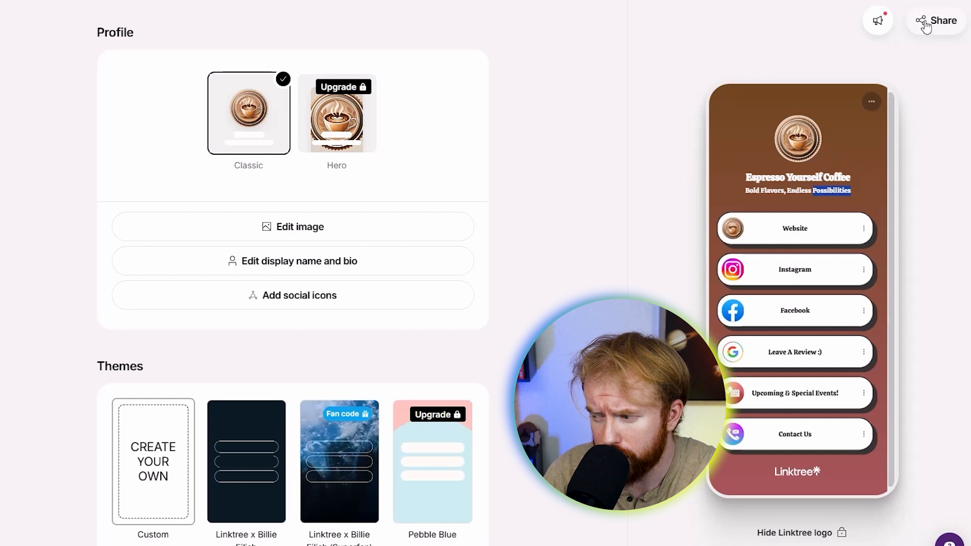
pyautogui.click(926, 26)
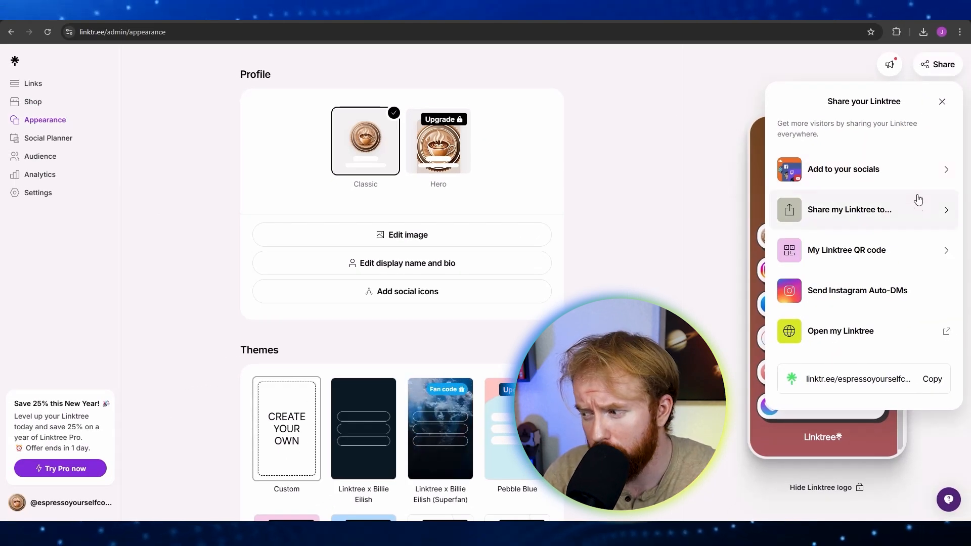
pyautogui.click(919, 249)
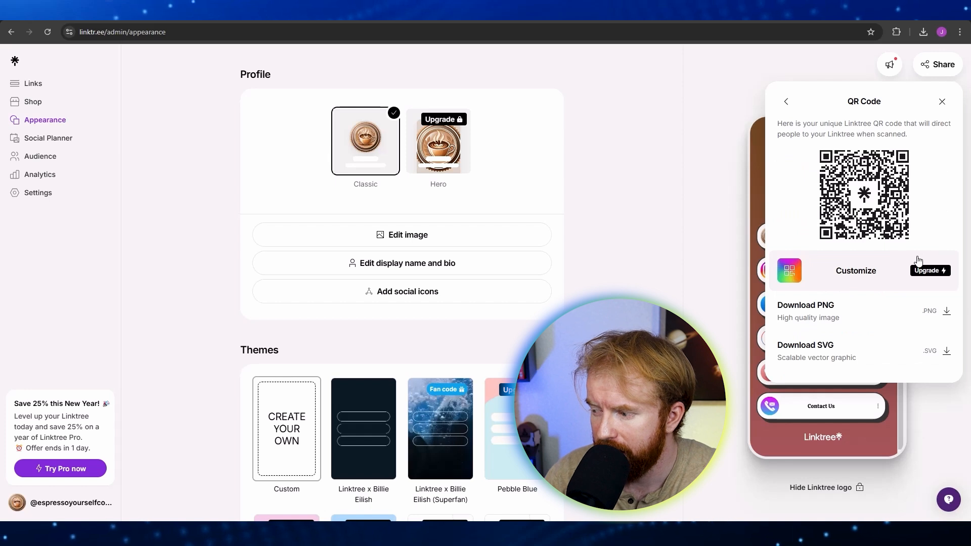
pyautogui.click(929, 311)
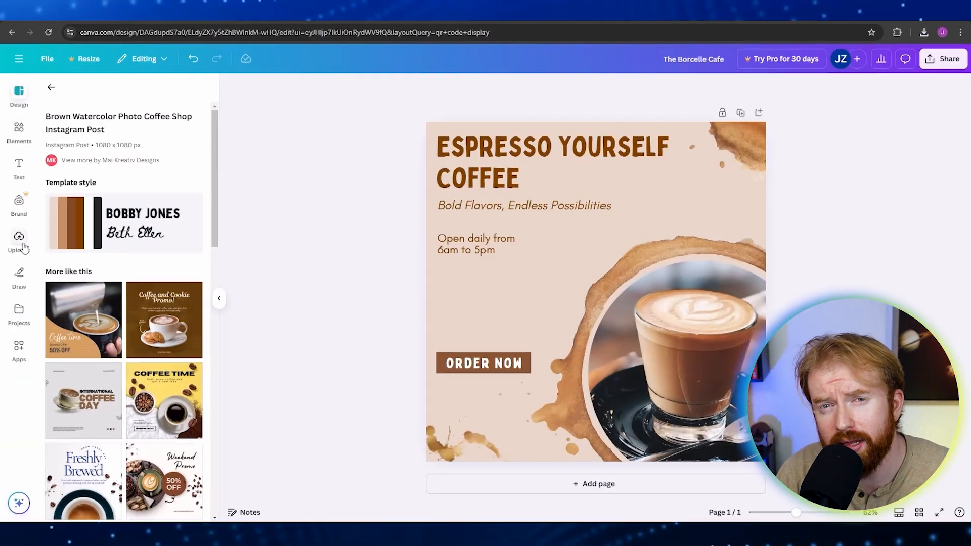
# Switch back to Canva and upload the espressoyourselfcoffee PNG from the Downloads folder.
pyautogui.click(18, 246)
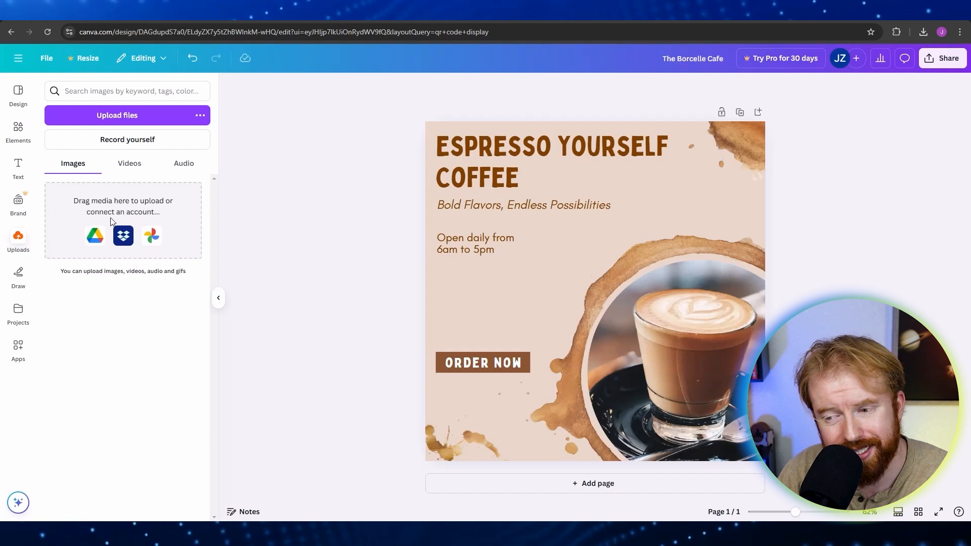
pyautogui.click(131, 120)
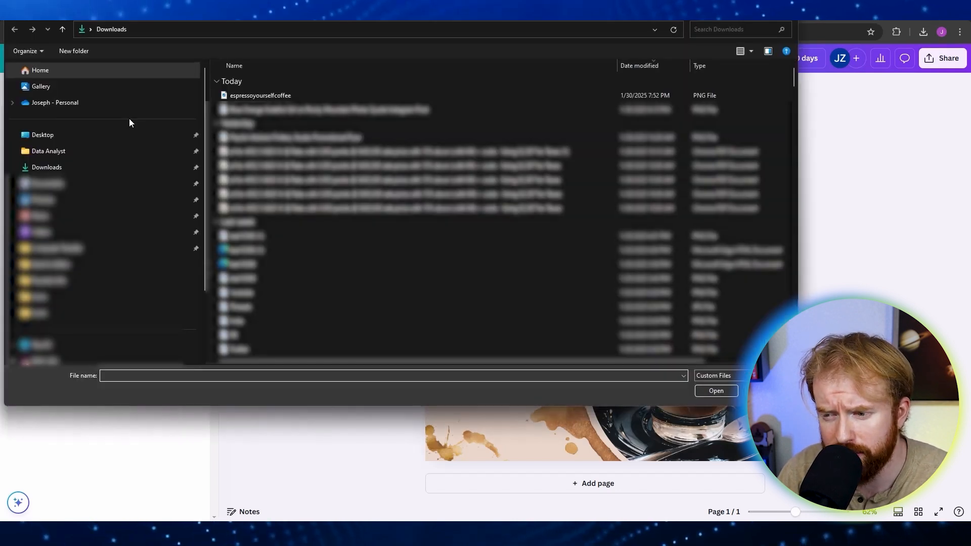
pyautogui.click(65, 172)
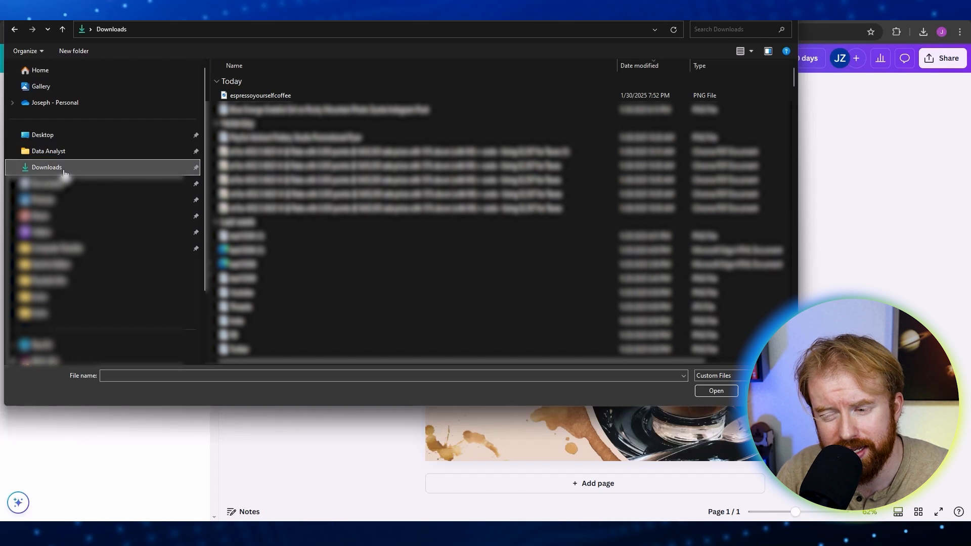
pyautogui.click(295, 96)
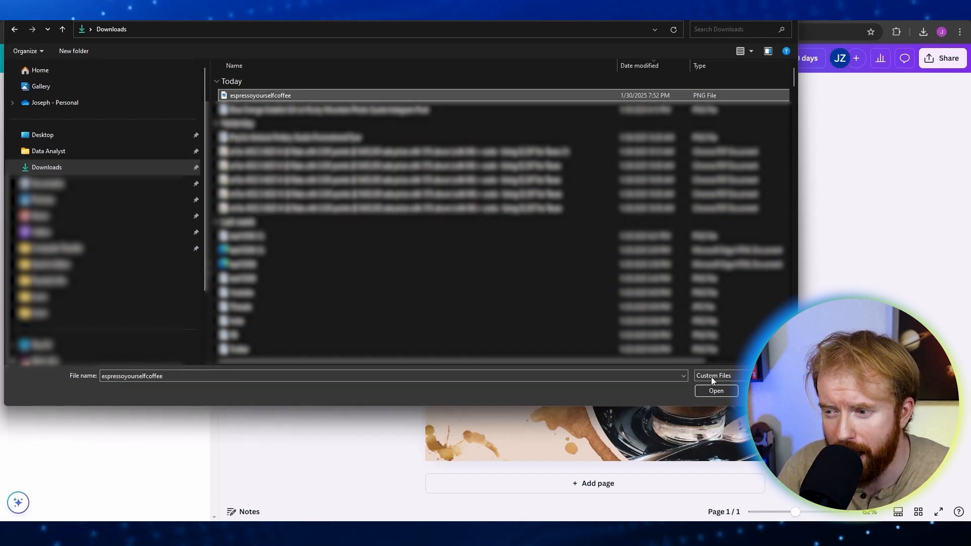
pyautogui.click(715, 390)
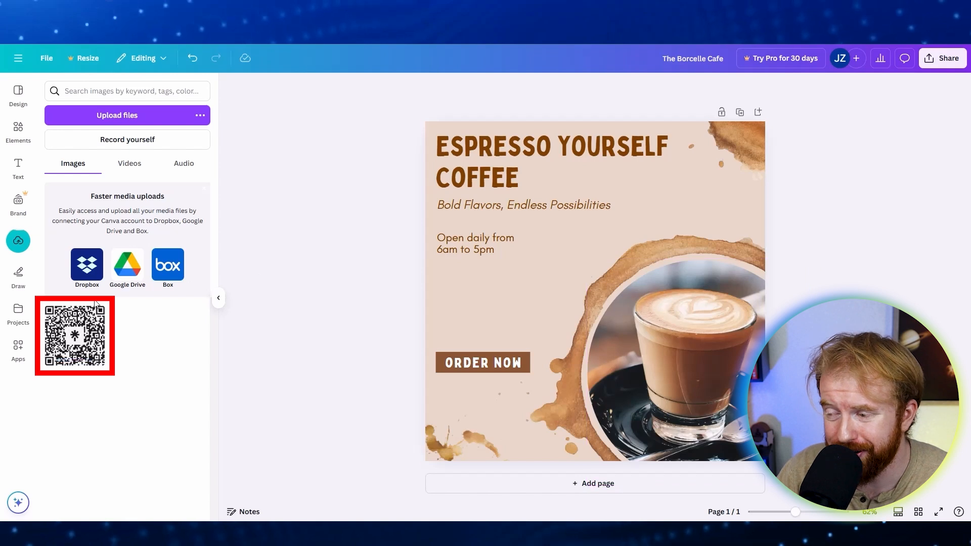
# Add the uploaded QR code to the design, shrink it and fit it between the opening hours and the lowered ORDER NOW label.
pyautogui.moveTo(158, 354); pyautogui.dragTo(510, 231)
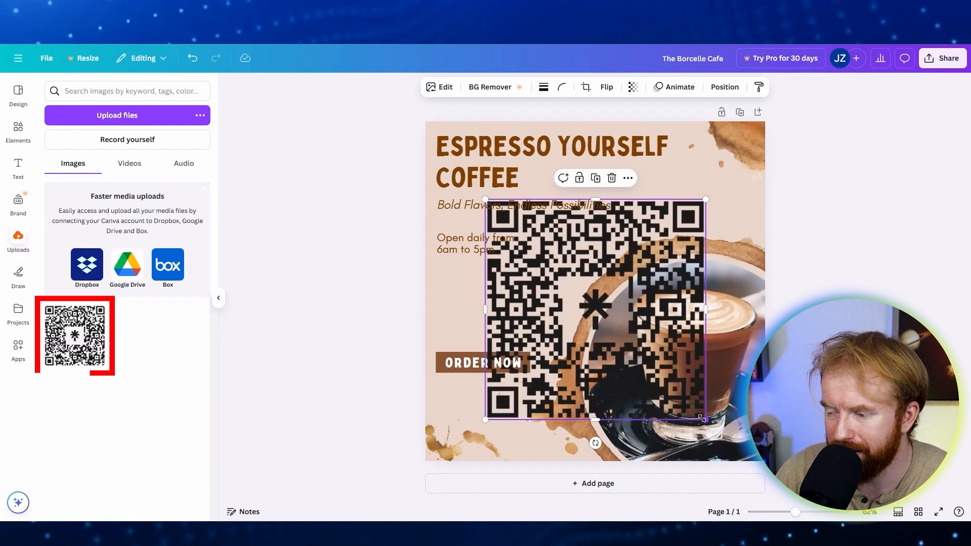
pyautogui.moveTo(702, 418); pyautogui.dragTo(609, 323)
pyautogui.click(448, 364)
pyautogui.click(454, 369)
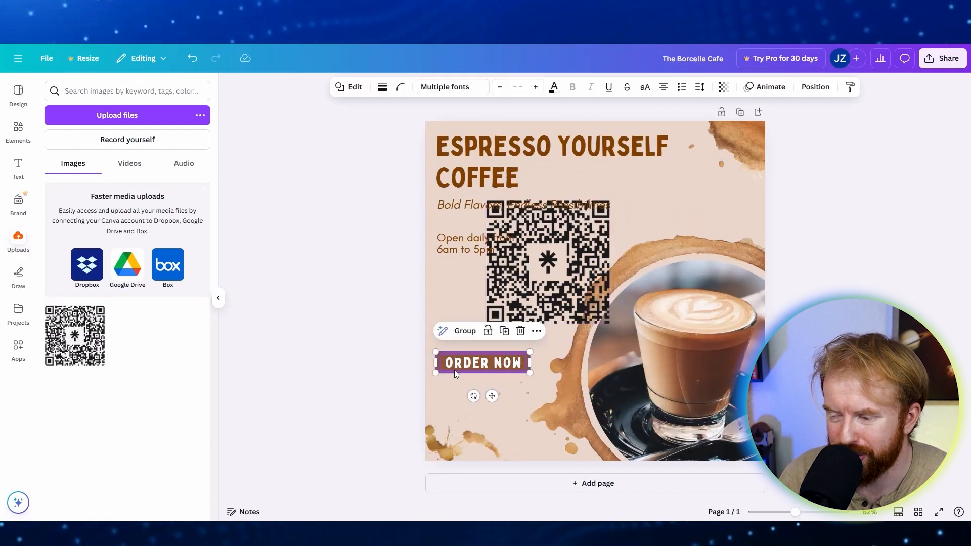
pyautogui.moveTo(492, 394); pyautogui.dragTo(496, 426)
pyautogui.moveTo(547, 285); pyautogui.dragTo(503, 321)
pyautogui.moveTo(565, 236); pyautogui.dragTo(536, 268)
# Line up the ORDER NOW label with the QR code and center the opening hours text above it.
pyautogui.moveTo(440, 360); pyautogui.dragTo(439, 361)
pyautogui.moveTo(485, 318); pyautogui.dragTo(484, 323)
pyautogui.click(488, 235)
pyautogui.click(488, 235)
pyautogui.click(602, 88)
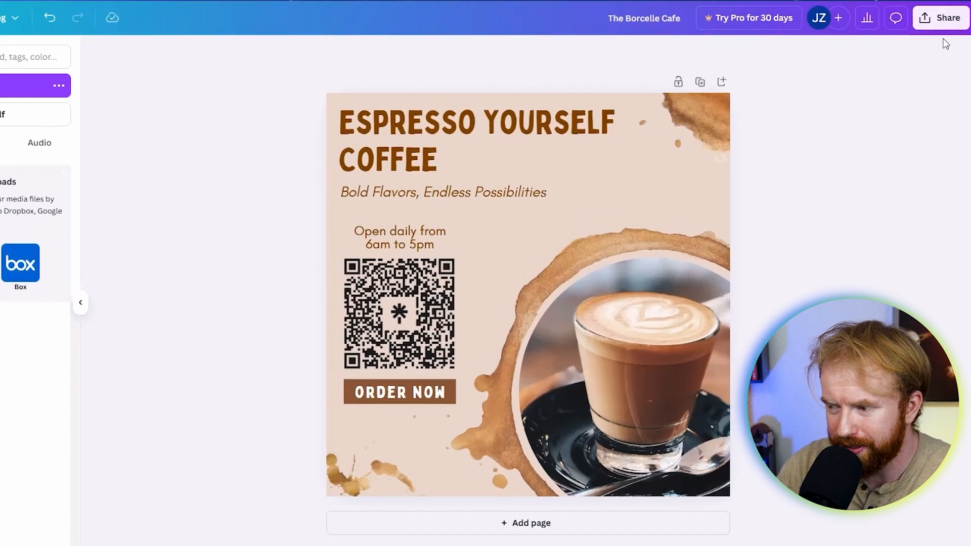
# Download the finished design as a PNG.
pyautogui.click(939, 20)
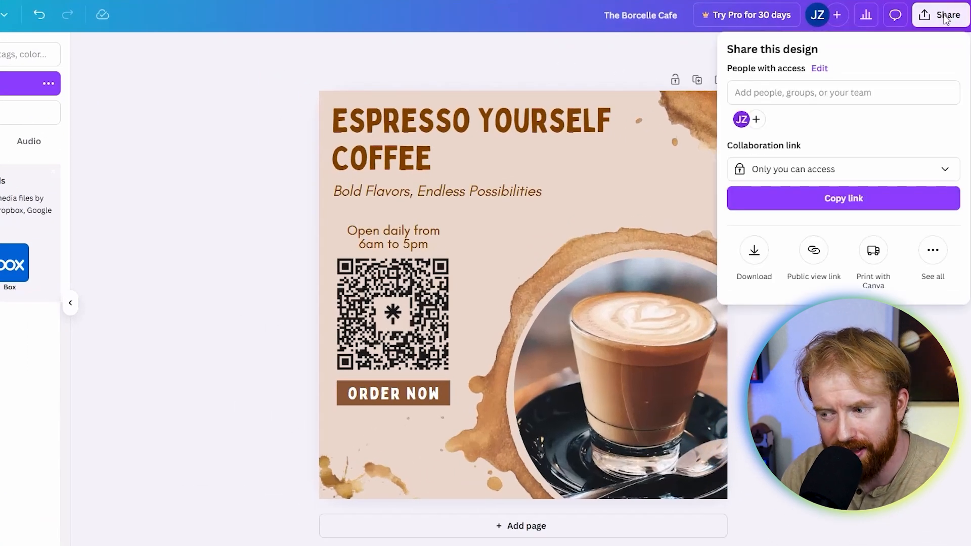
pyautogui.click(756, 259)
pyautogui.click(946, 103)
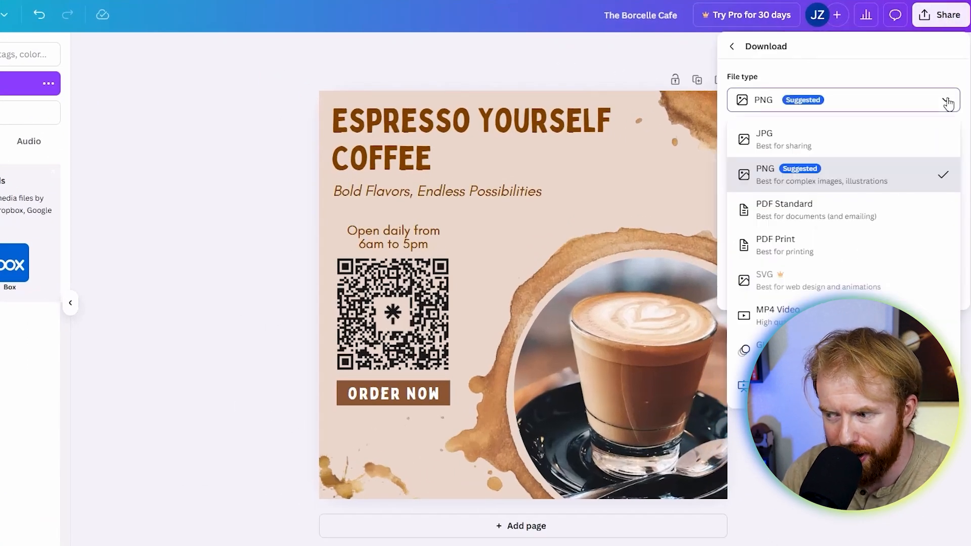
pyautogui.click(942, 175)
pyautogui.click(878, 286)
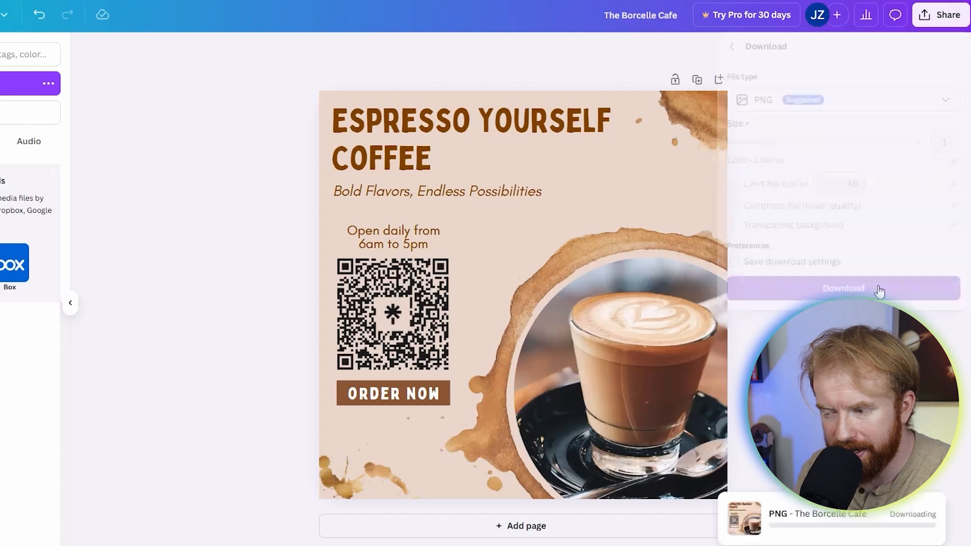